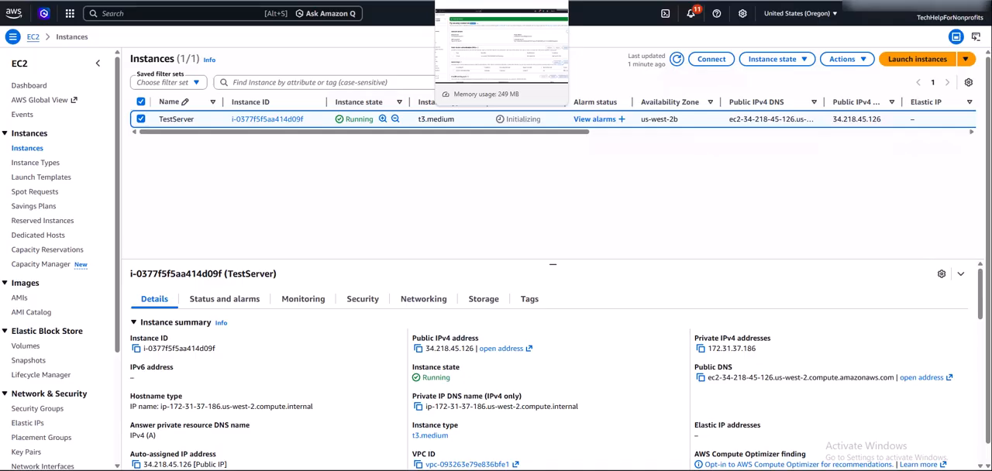
Switch to the console in the N. Virginia region and open the VPC service.
left_click(665, 1)
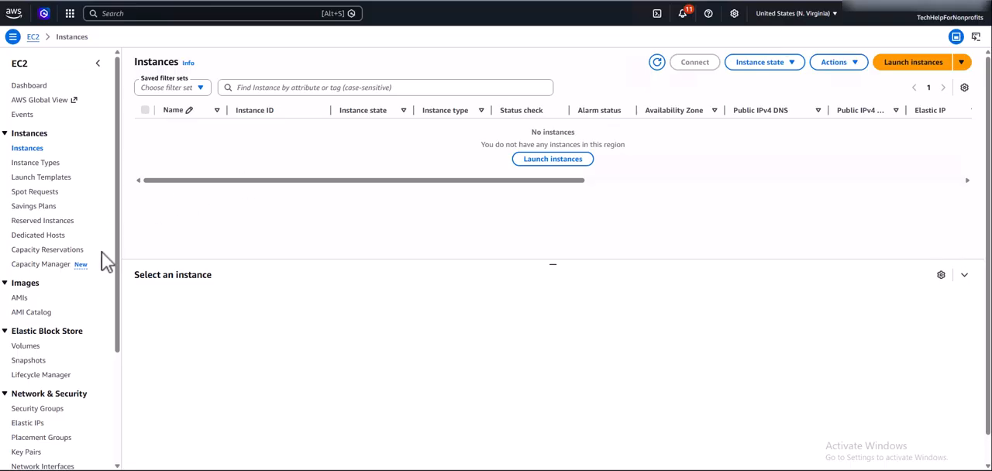
left_click_drag(117, 312, 134, 31)
left_click(136, 14)
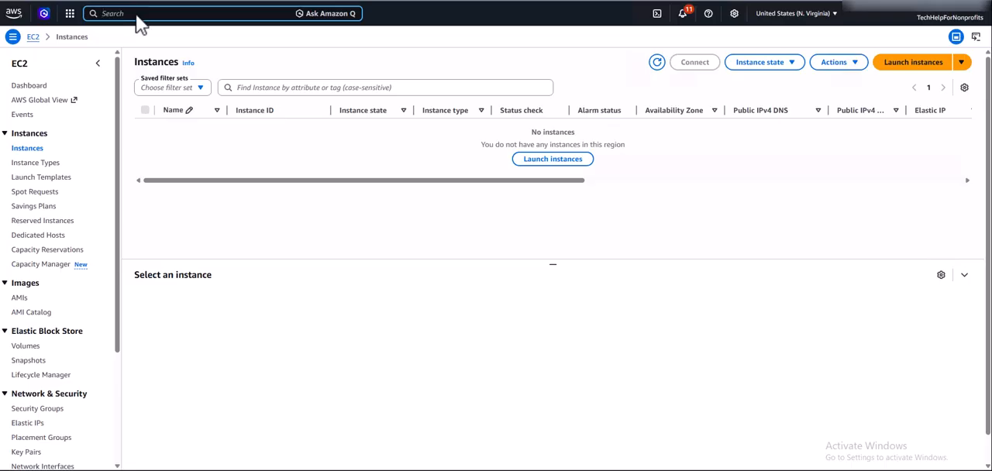
type("vpc")
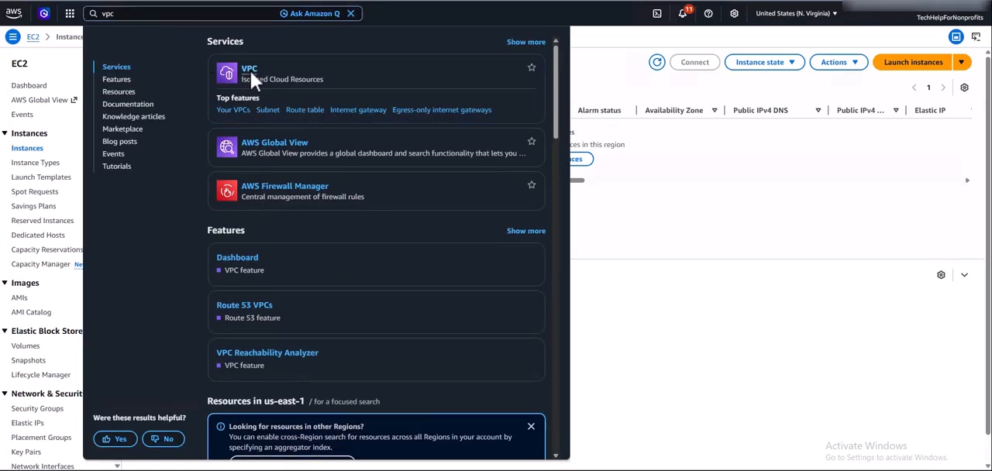
left_click(249, 70)
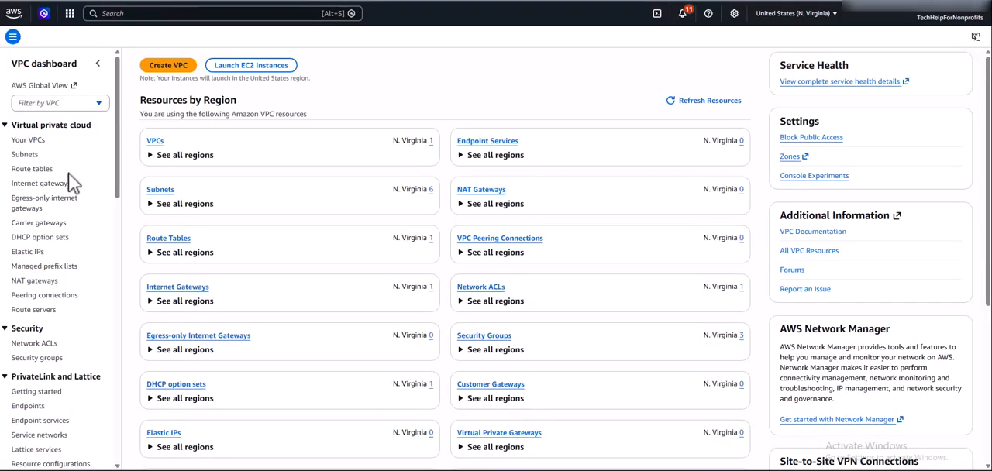
Review the VPCs, subnets and security groups available in the N. Virginia region.
left_click(31, 141)
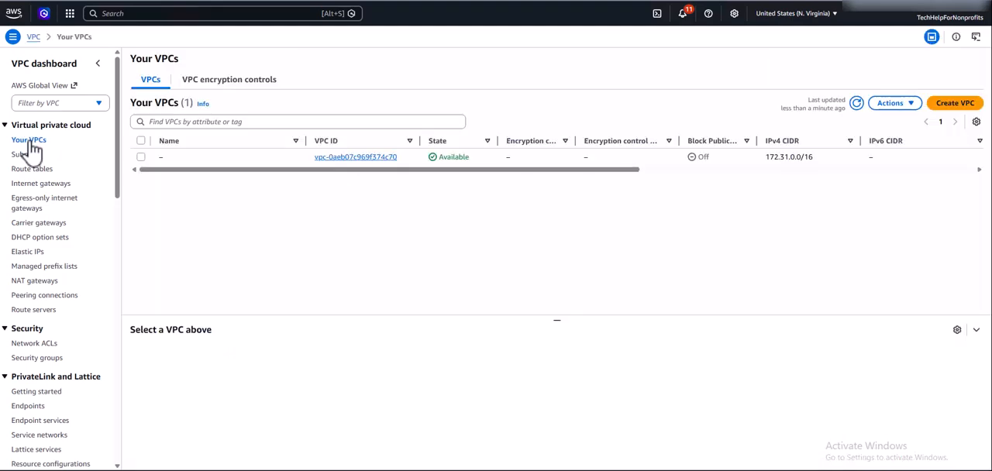
left_click(25, 156)
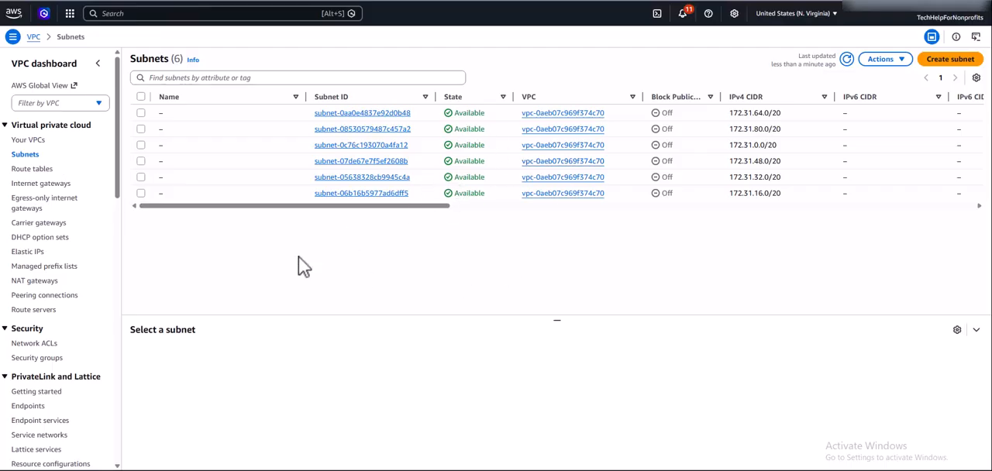
left_click(56, 359)
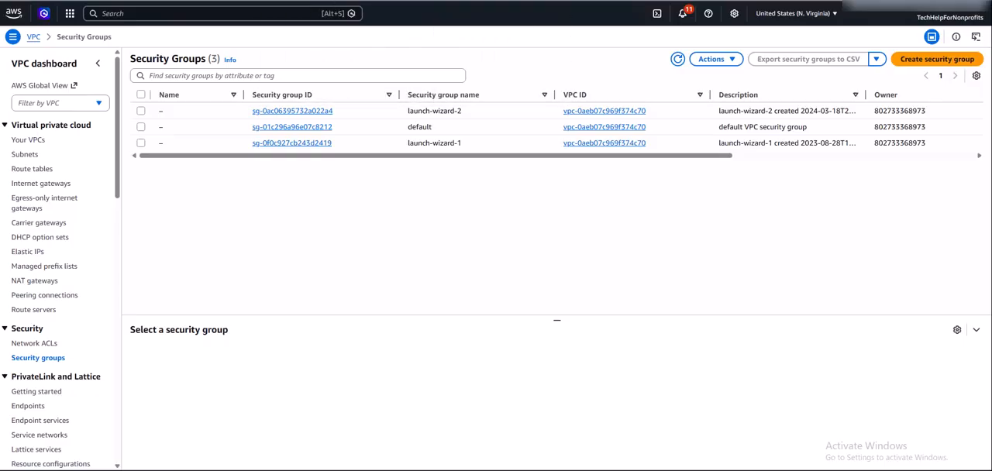
Switch to IAM, view the users list and open the root account's security credentials page.
left_click(488, 1)
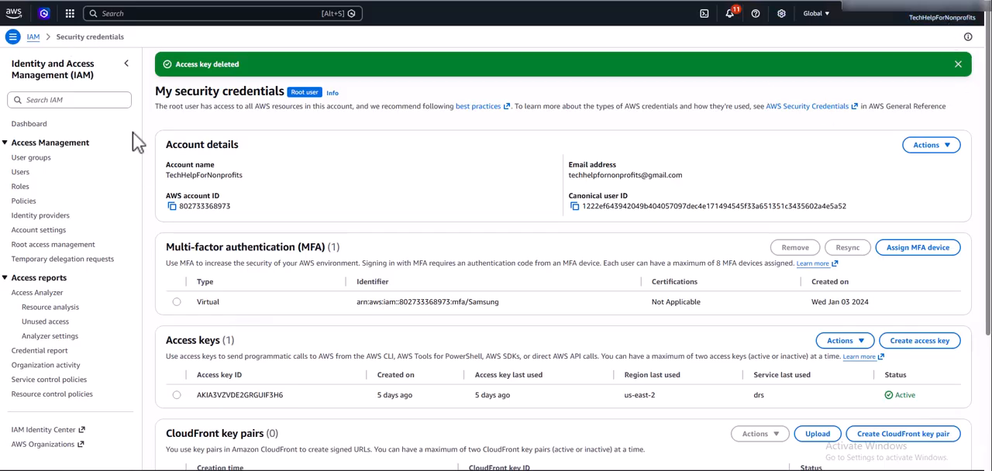
left_click(21, 174)
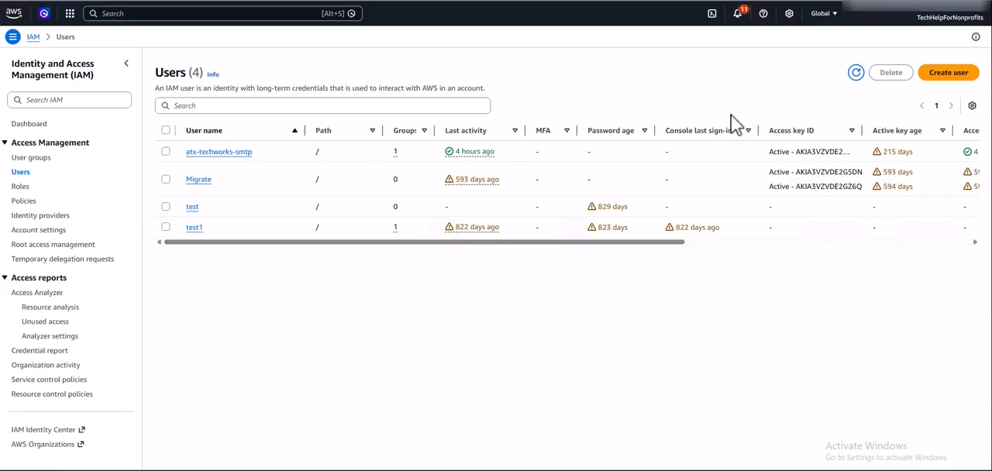
left_click(950, 17)
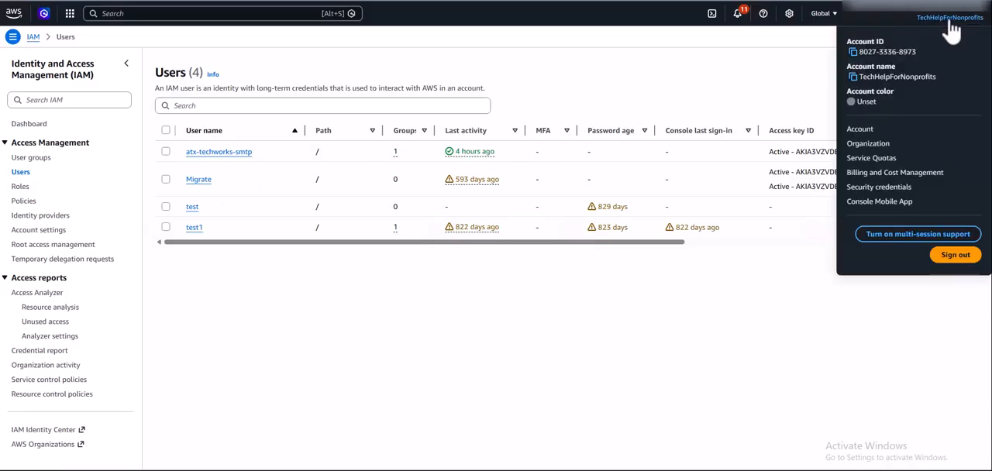
left_click(878, 187)
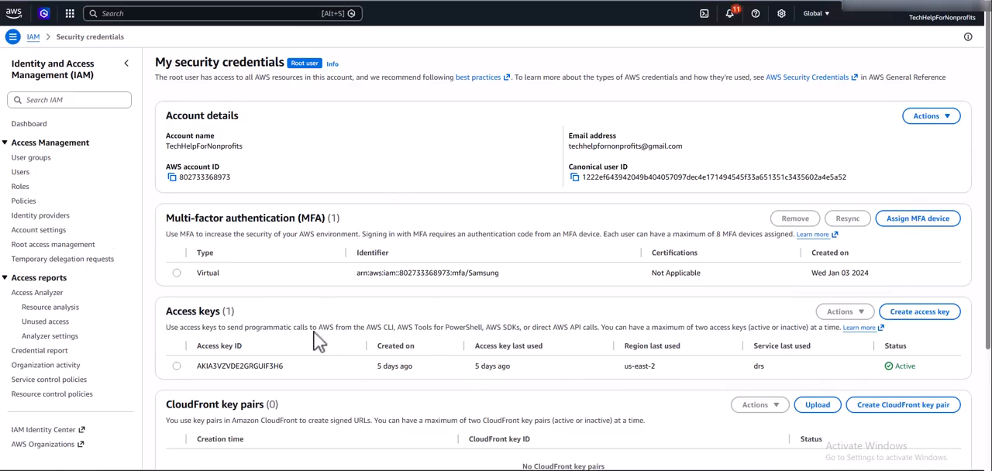
Create a root user access key, acknowledging the best-practice warning, and download its .csv file.
left_click(915, 314)
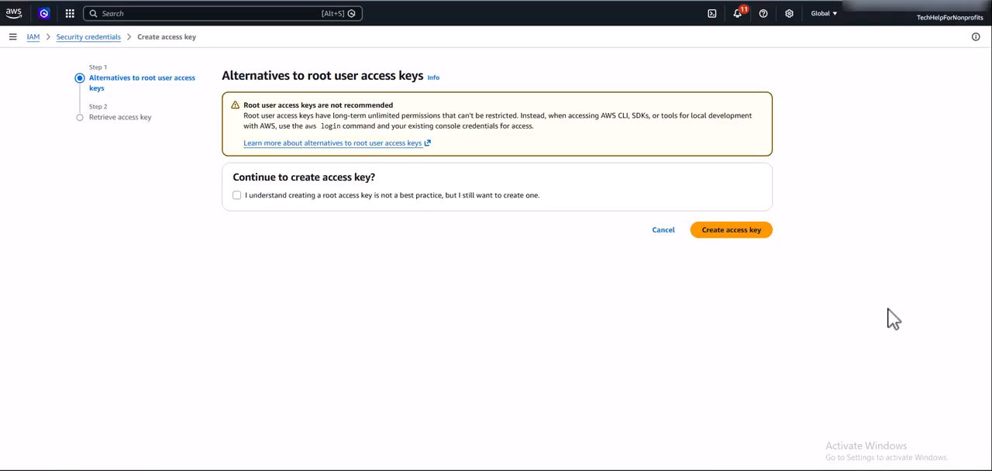
left_click(237, 196)
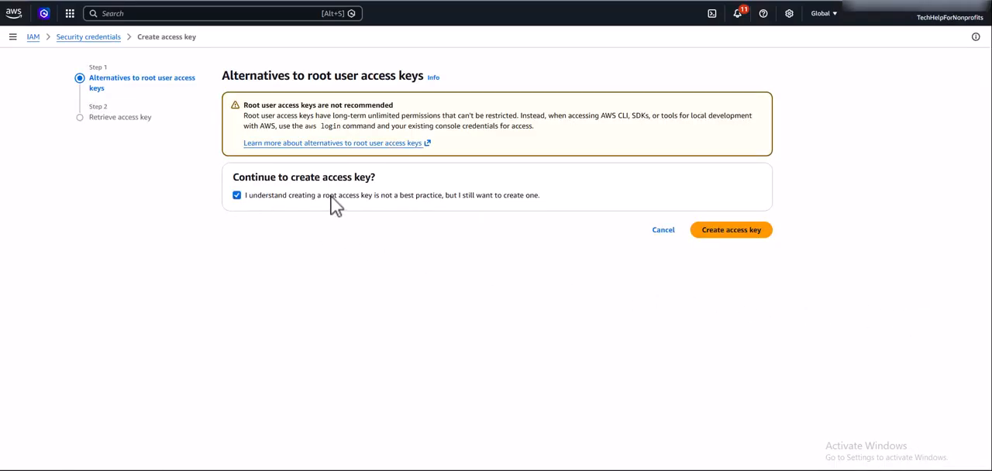
left_click(697, 233)
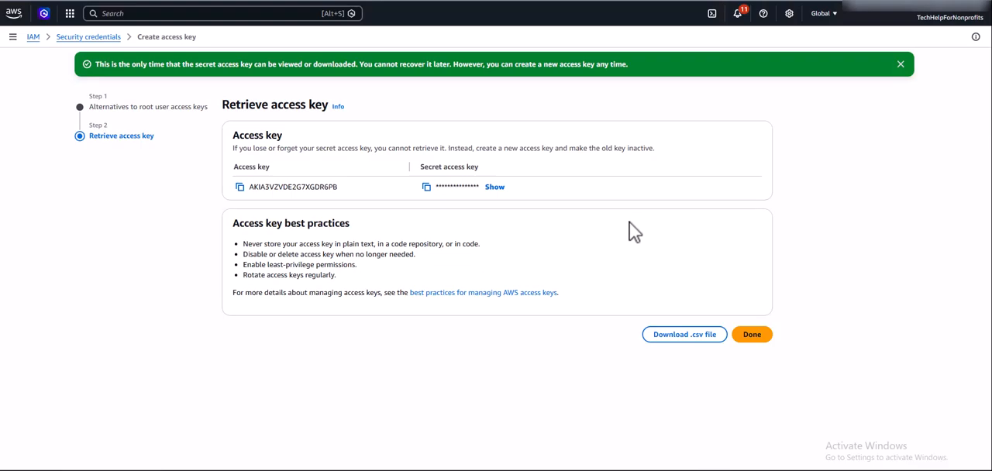
left_click(682, 336)
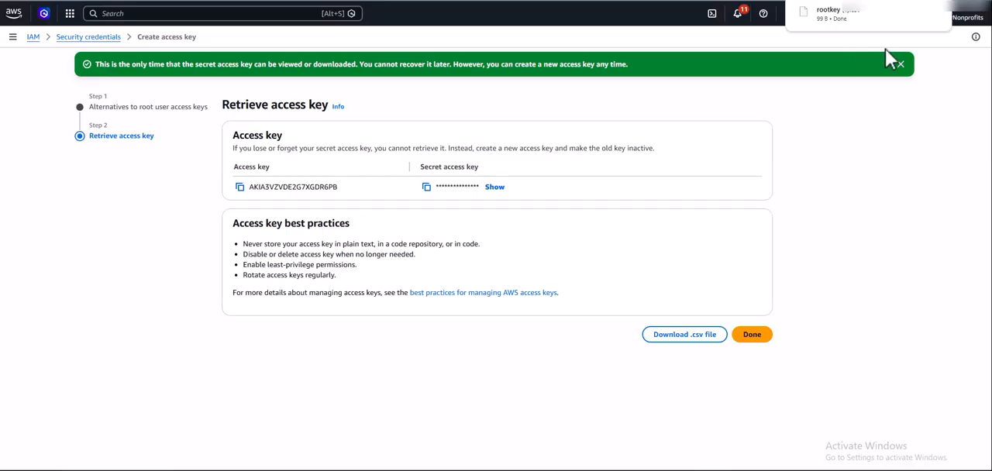
left_click(754, 339)
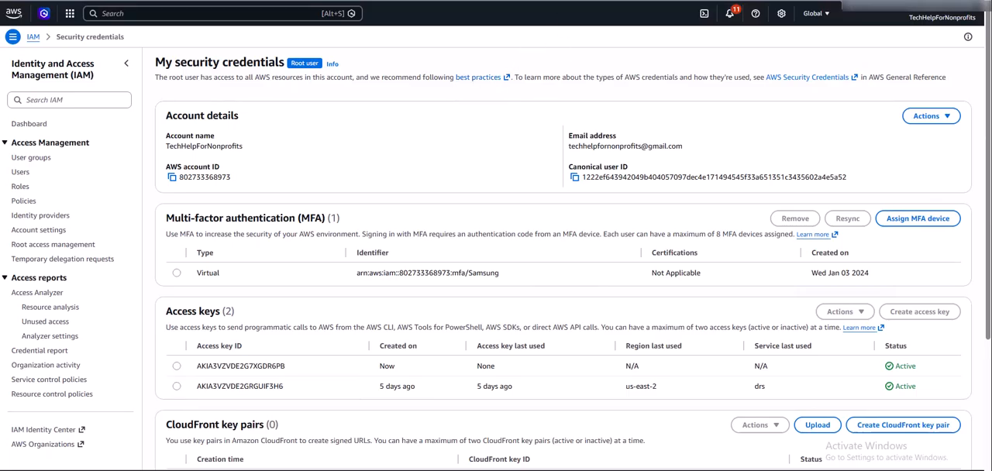
Start configuring AWS Elastic Disaster Recovery and accept the preselected staging area subnet and t3.small replication server instance type.
left_click(572, 1)
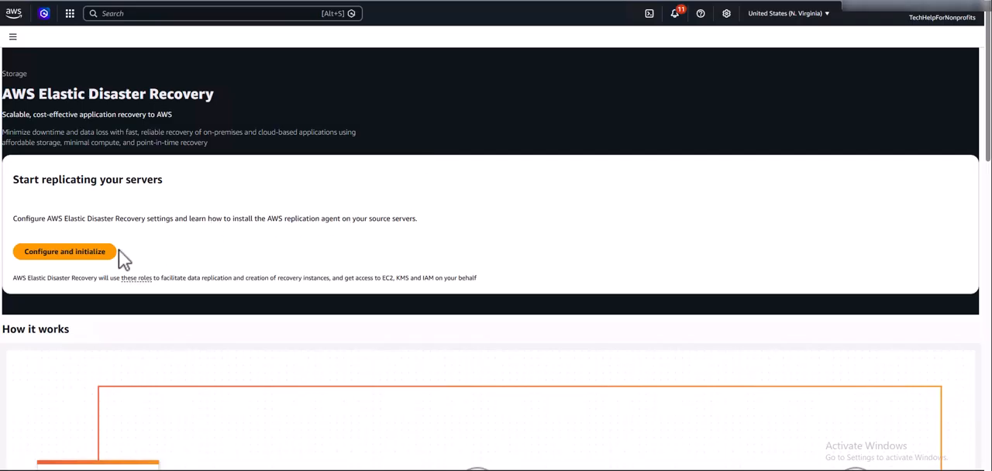
left_click(66, 257)
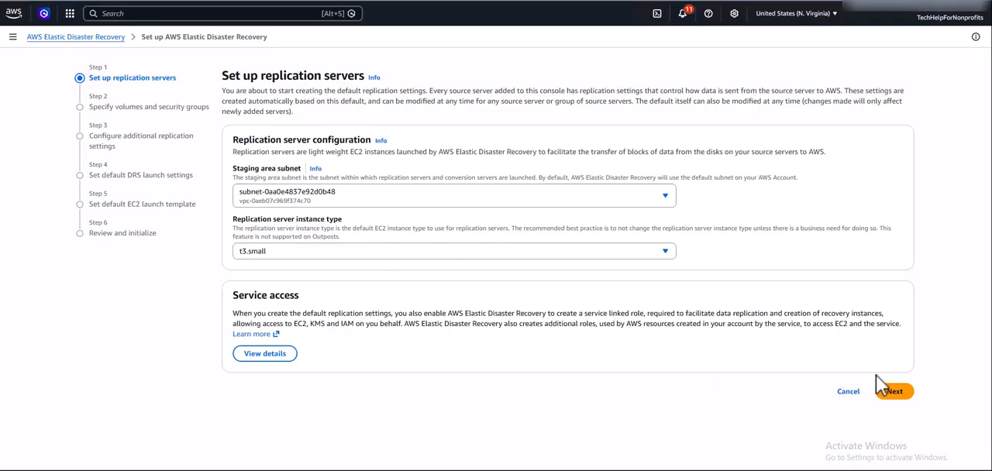
left_click(895, 392)
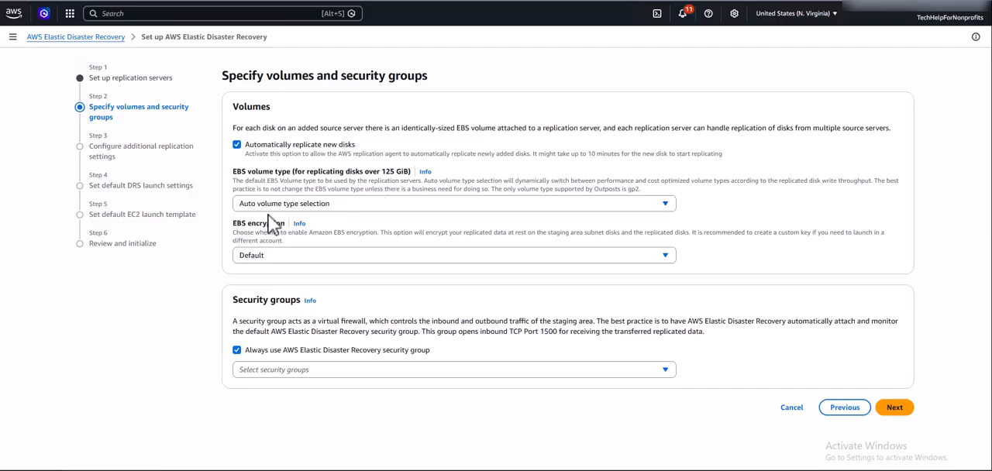
Accept auto volume type selection, default EBS encryption and only the AWS Elastic Disaster Recovery security group, adding no other groups.
left_click(335, 203)
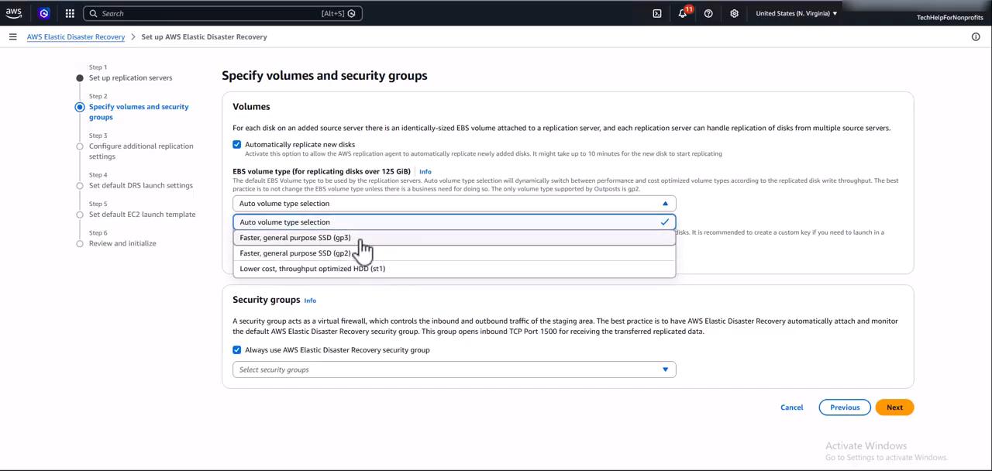
left_click(358, 225)
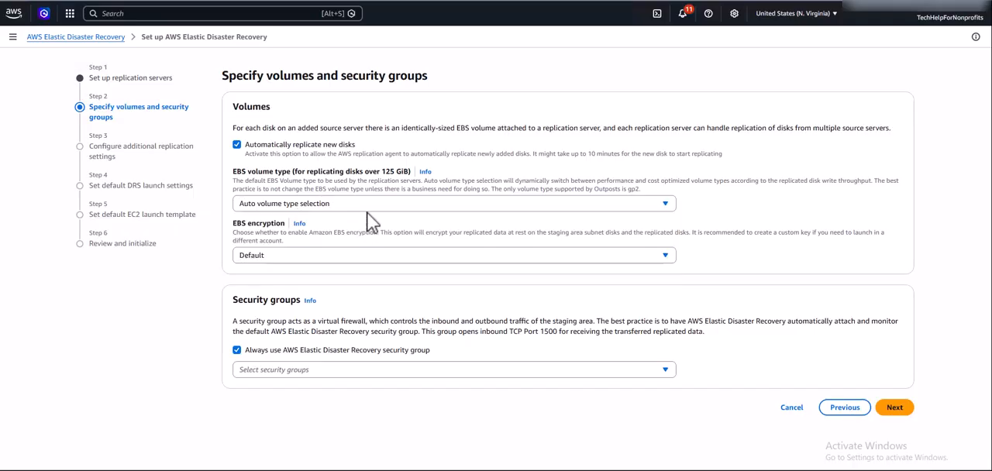
left_click(336, 255)
left_click(327, 279)
left_click(432, 370)
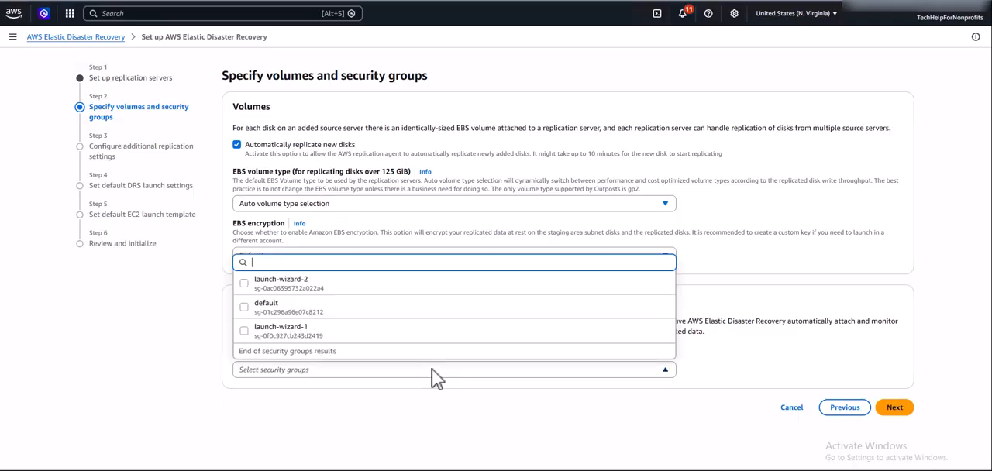
left_click(419, 421)
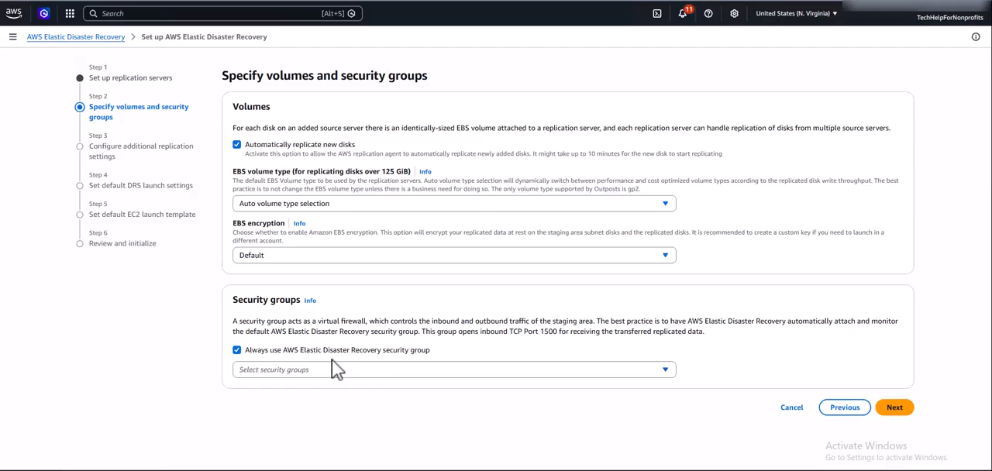
left_click(897, 408)
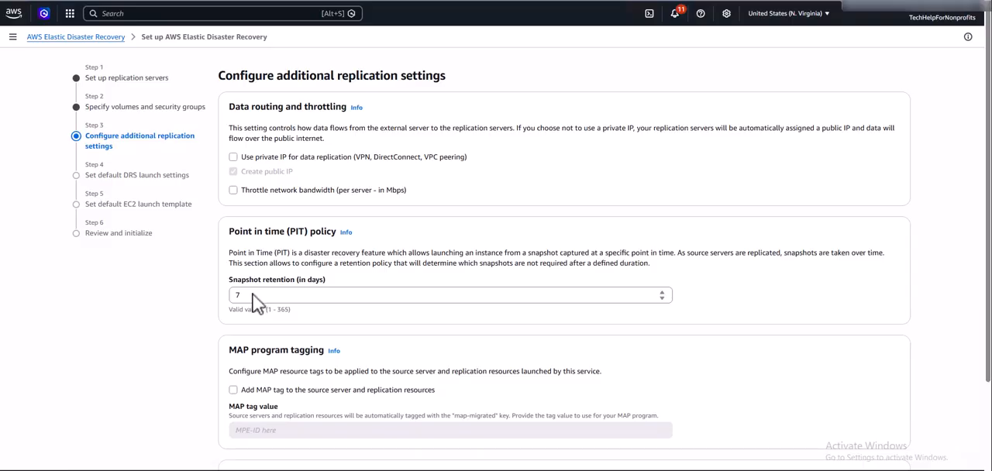
Set the snapshot retention to 2 days and accept the default DRS launch settings, including the AWS provided license.
double_click(236, 295)
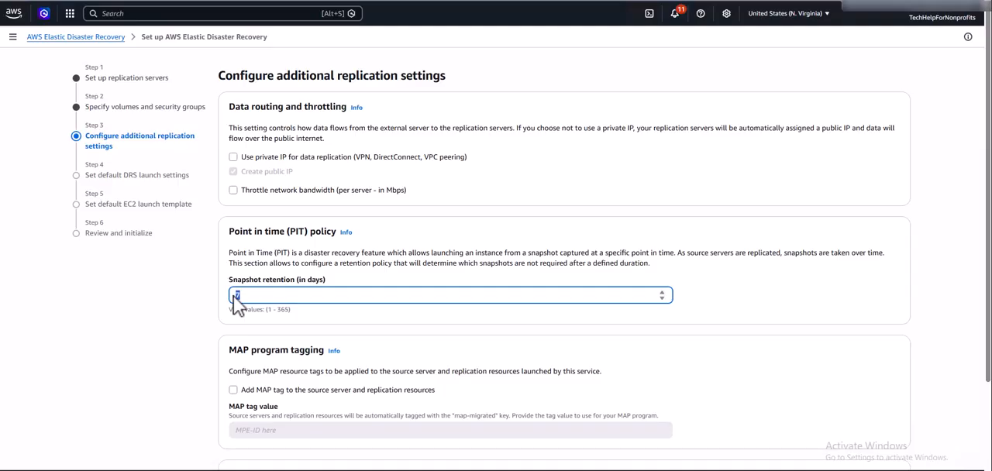
type("2")
scroll(375, 317, "down", 2)
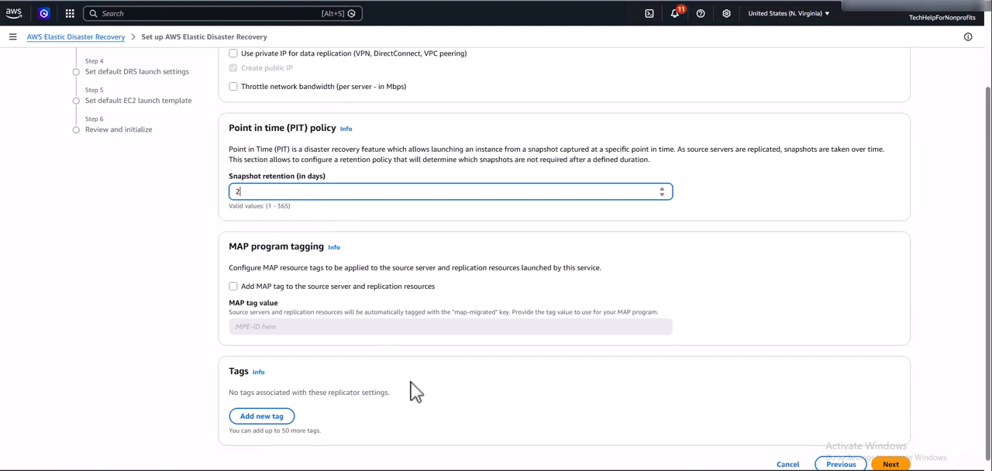
scroll(410, 384, "down", 1)
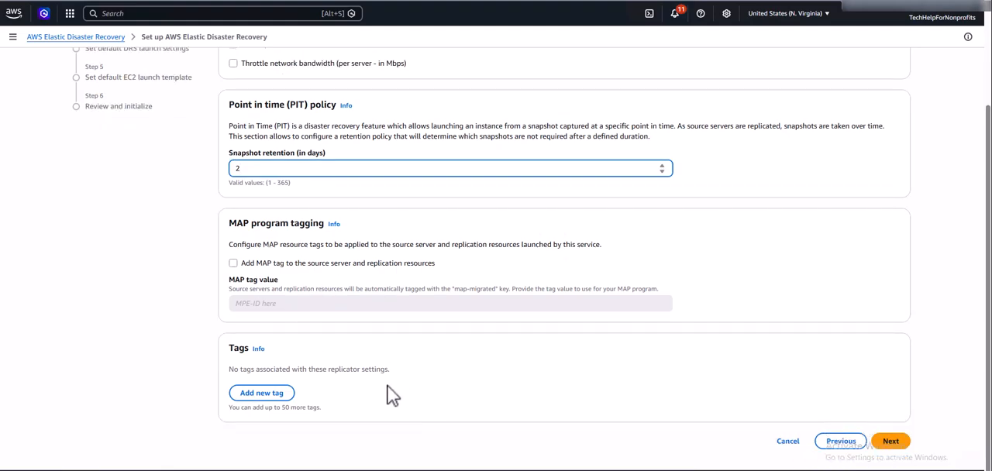
left_click(892, 442)
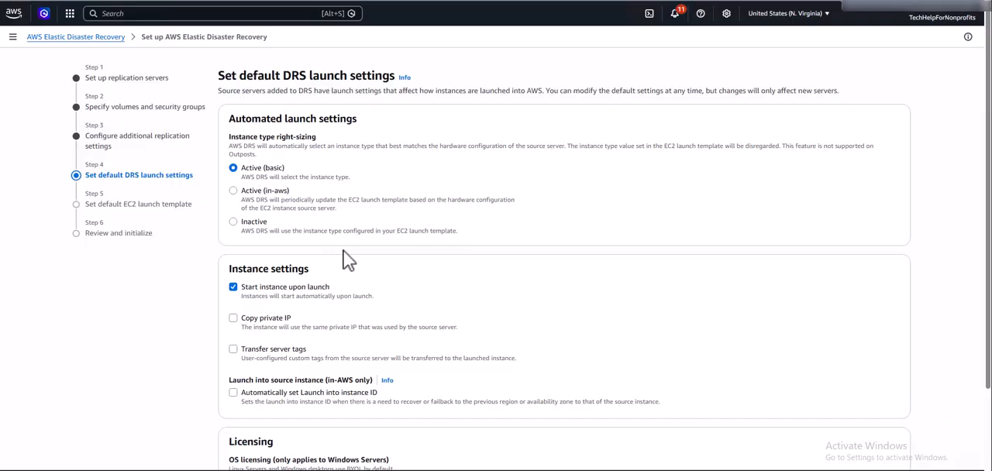
scroll(410, 319, "down", 3)
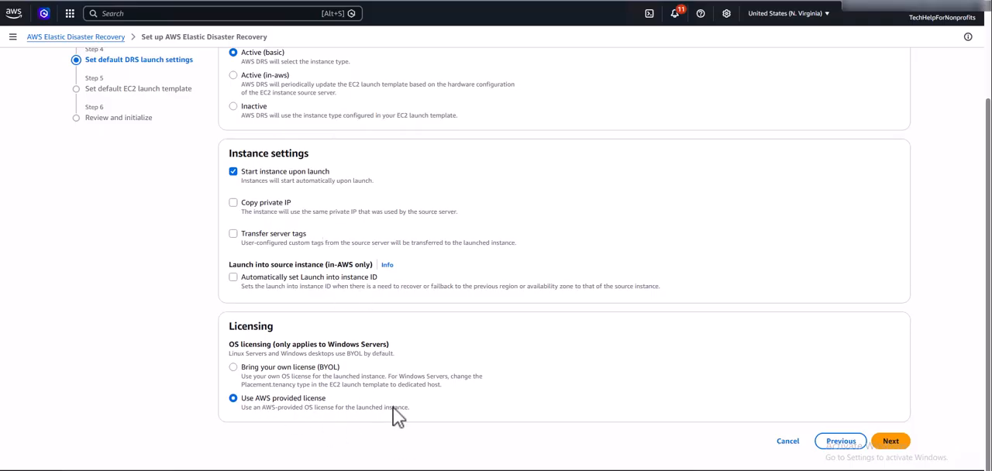
left_click(892, 439)
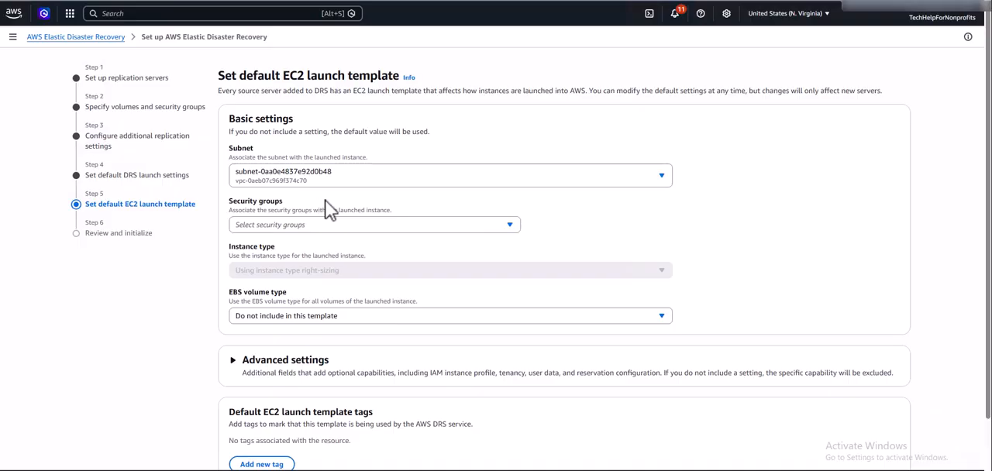
Assign the default security group to the default EC2 launch template.
left_click(328, 225)
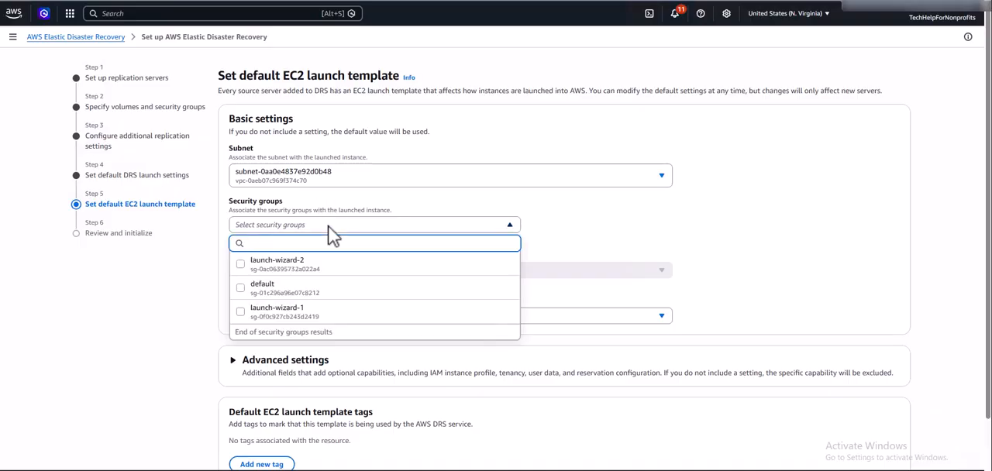
left_click(240, 289)
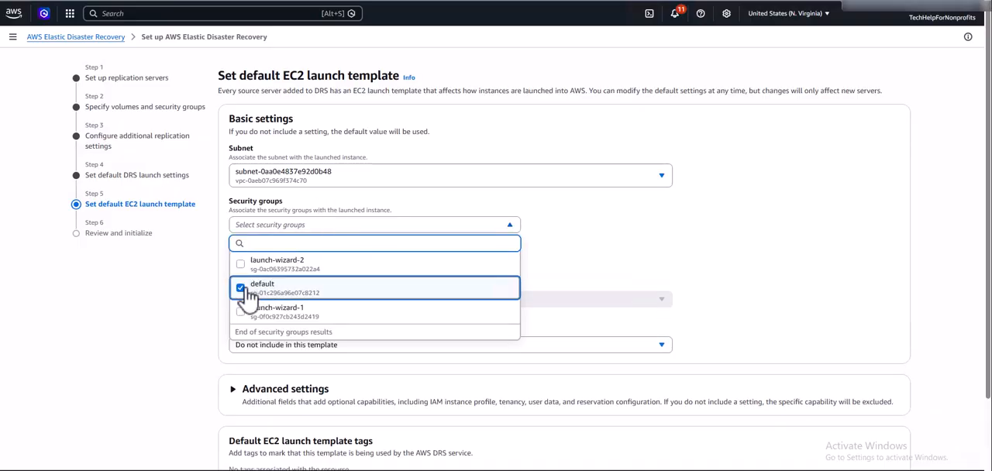
left_click(612, 238)
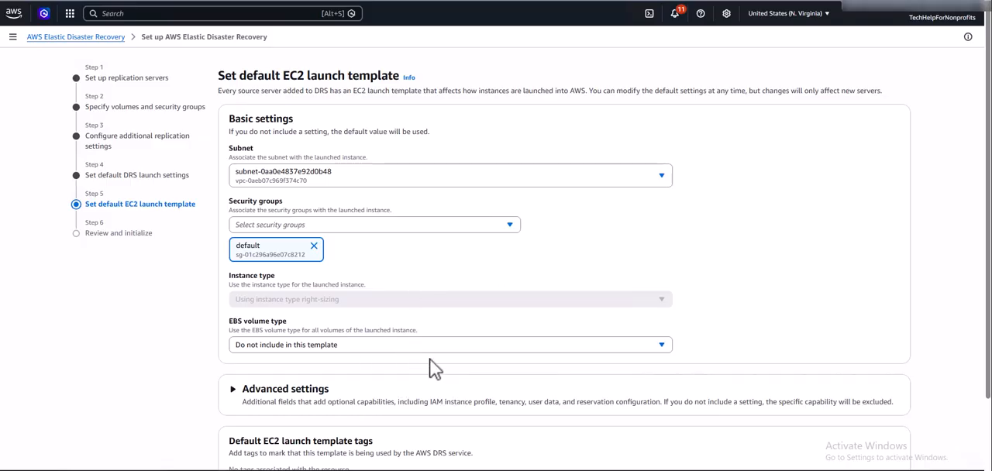
Check the EBS volume type options, keep "Do not include in this template", and expand the launch template's advanced settings.
scroll(414, 356, "down", 2)
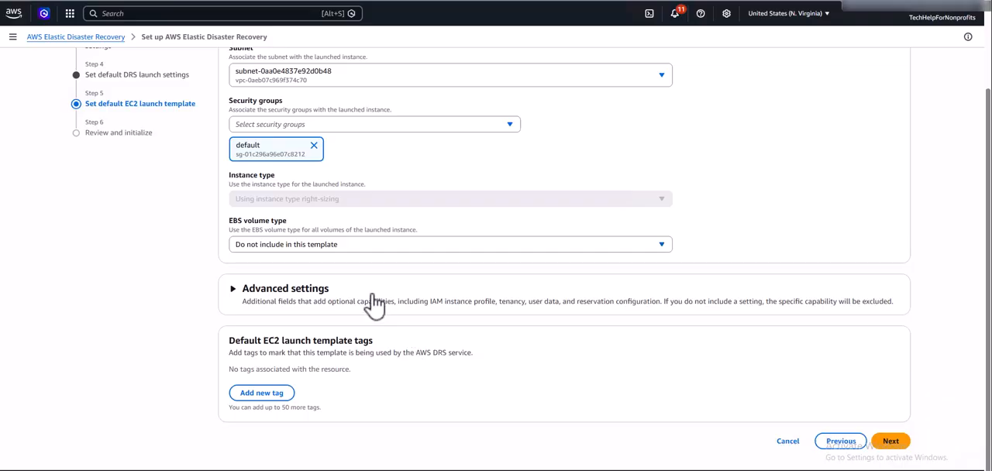
left_click(377, 247)
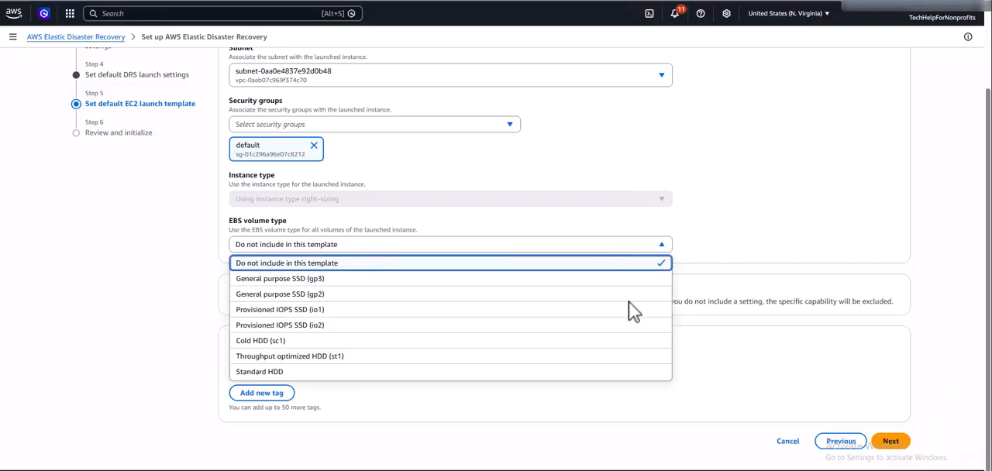
left_click(500, 407)
left_click(233, 290)
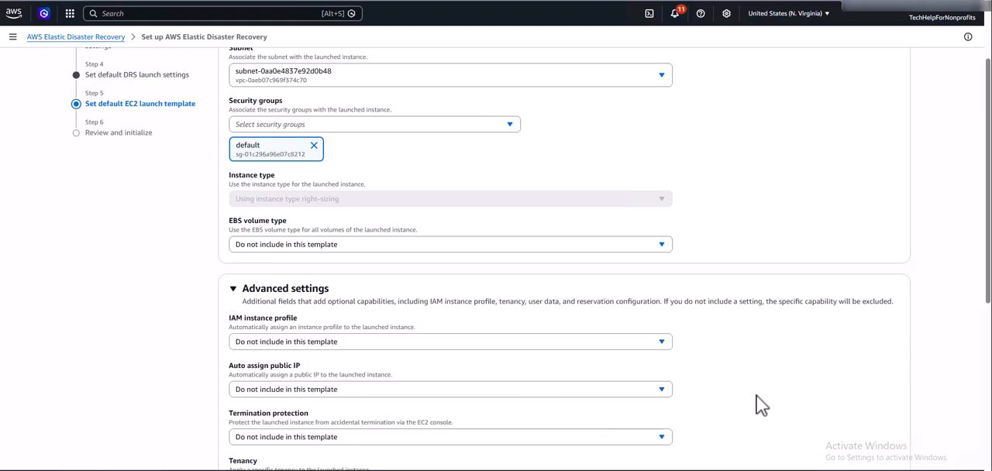
Leave every advanced setting of the EC2 launch template at "Do not include in this template", add no tags, and proceed to the review.
scroll(758, 393, "down", 1)
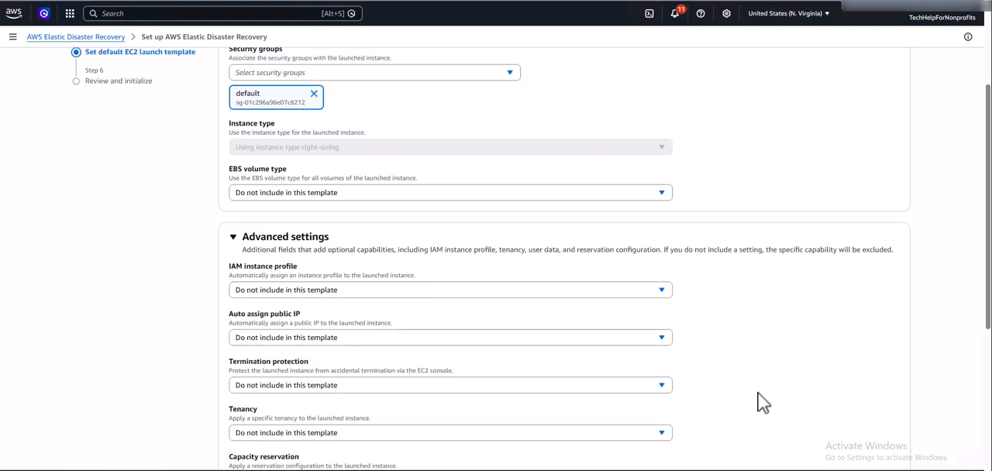
scroll(756, 393, "down", 4)
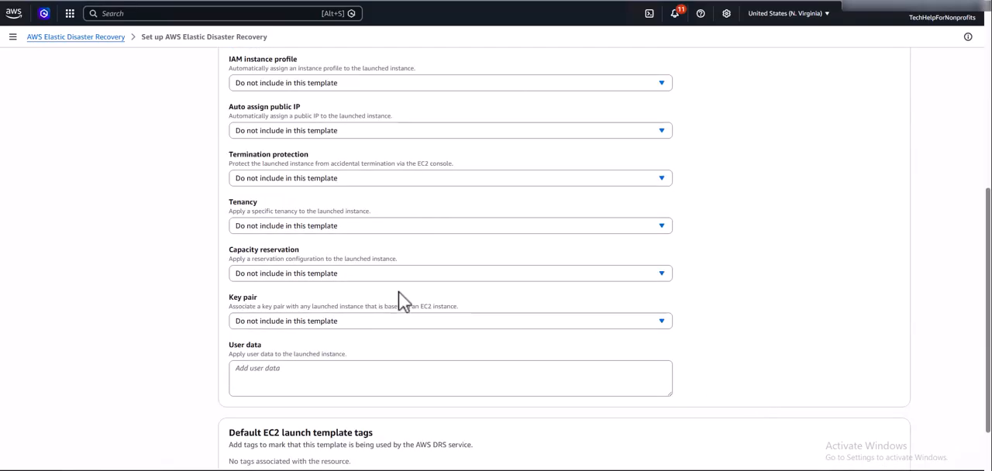
scroll(694, 324, "down", 2)
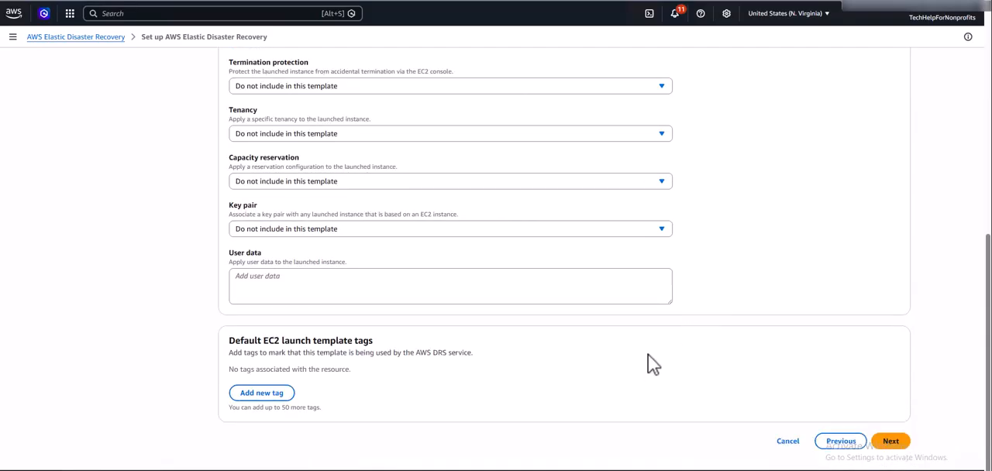
left_click(889, 442)
Review the replication and launch settings, configure and initialize the service, and dismiss the success notification.
scroll(773, 328, "down", 1)
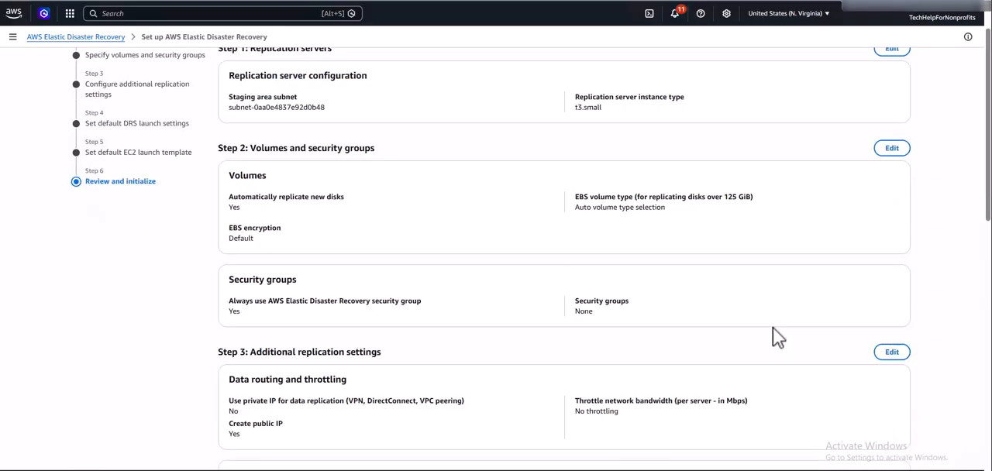
scroll(773, 327, "down", 6)
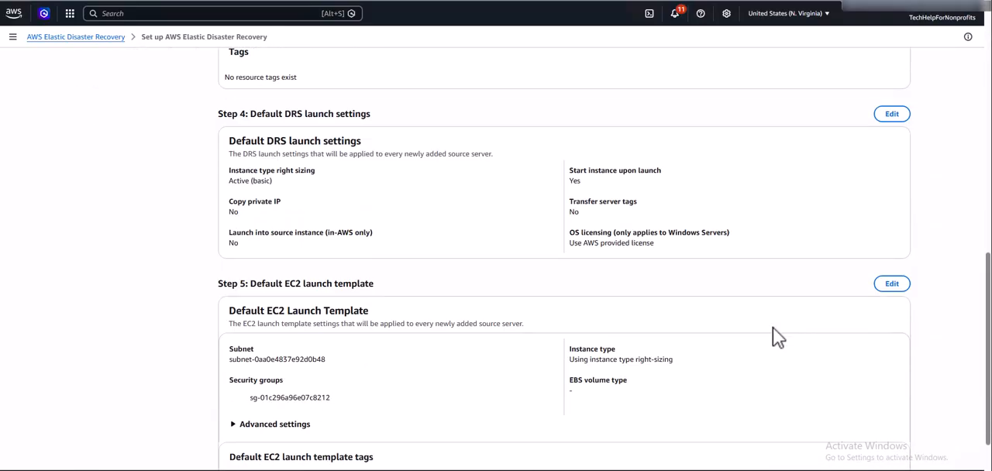
scroll(773, 328, "down", 1)
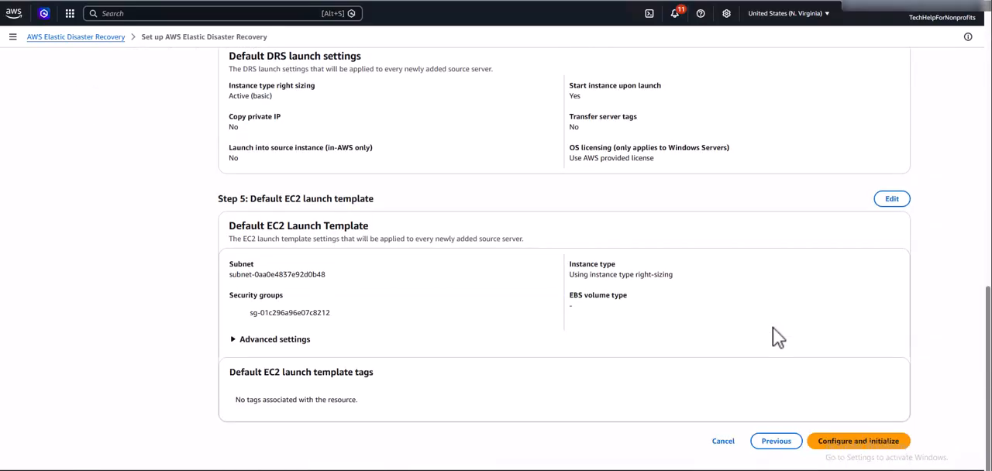
left_click(868, 444)
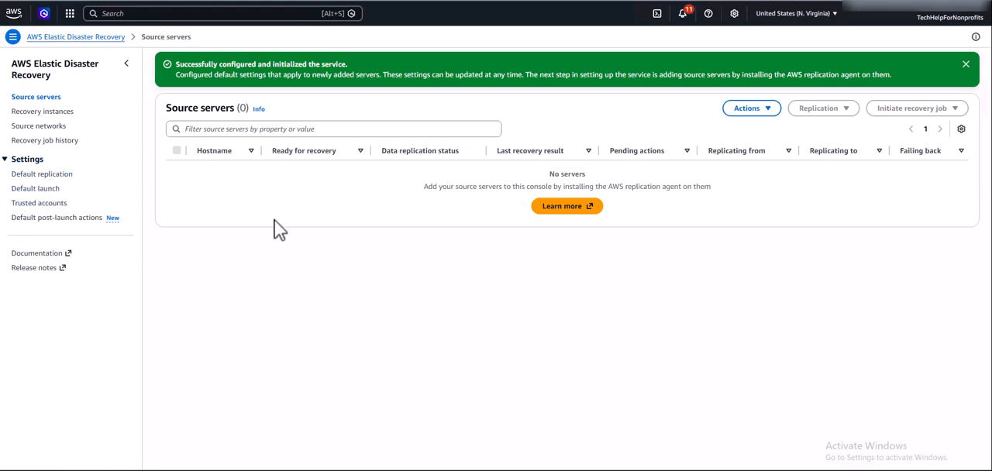
left_click(965, 65)
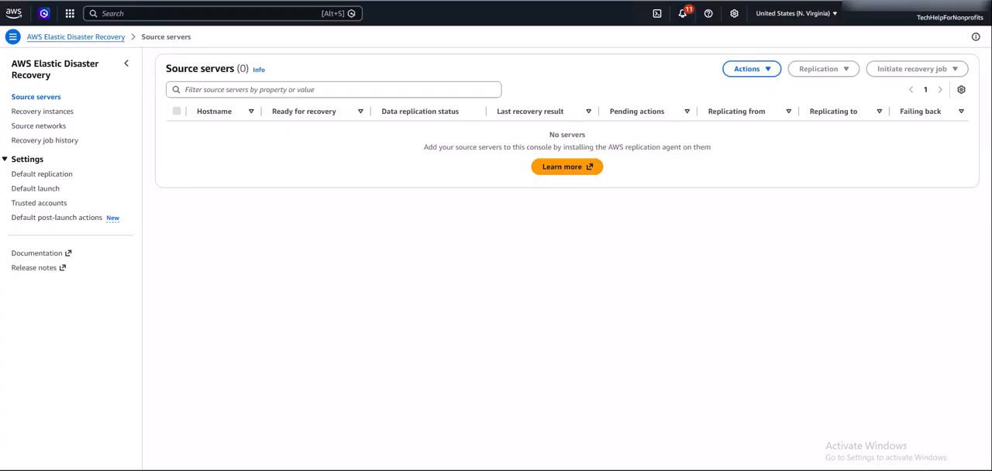
In the guide on installing the AWS Replication Agent on Windows, expand the Windows download URLs for each supported AWS Region.
left_click(779, 1)
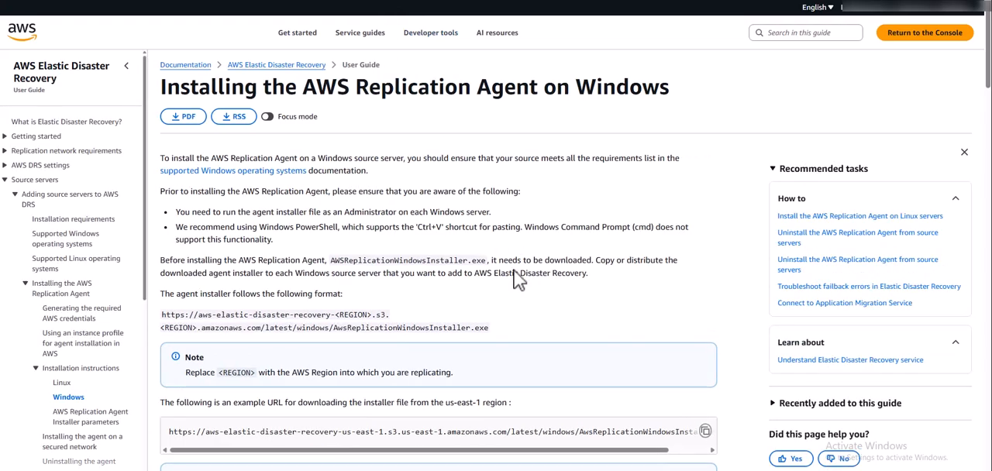
scroll(577, 308, "down", 2)
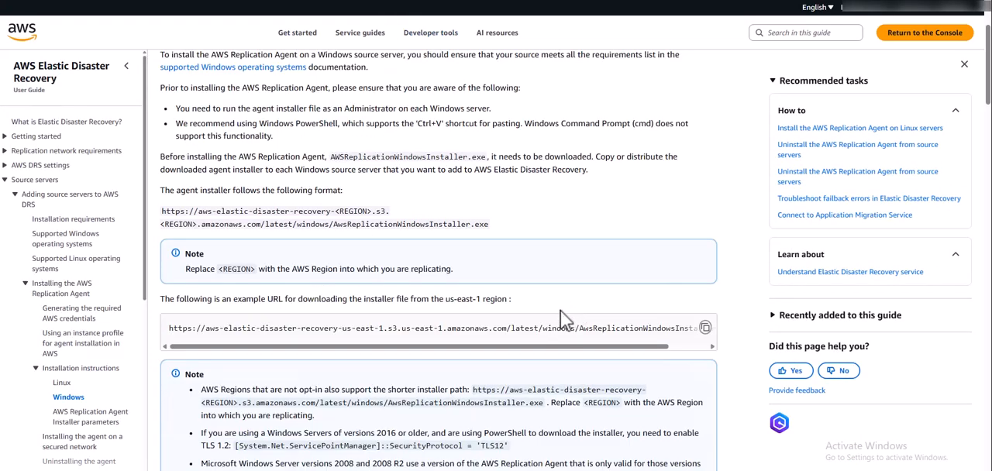
scroll(530, 345, "down", 1)
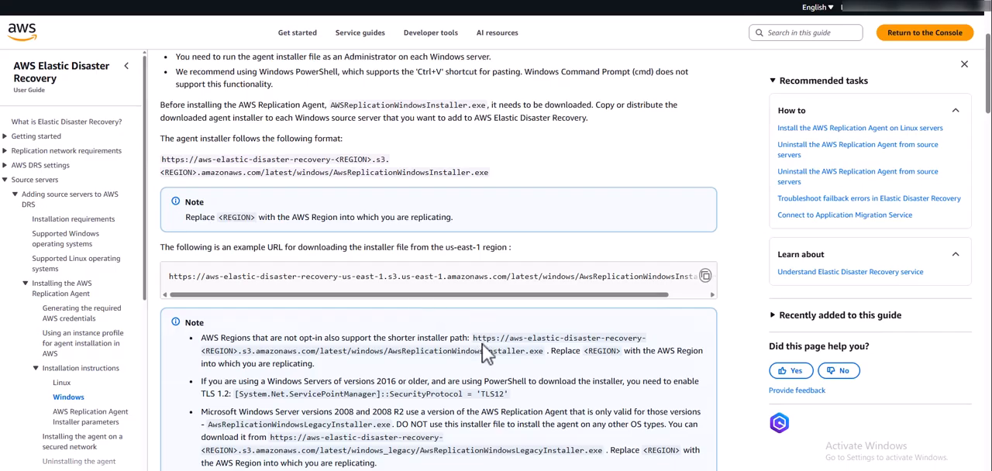
scroll(482, 346, "down", 15)
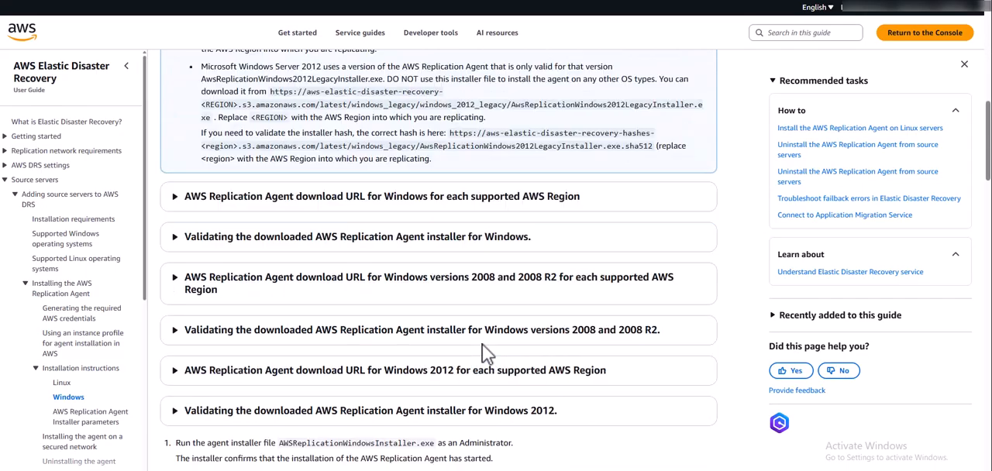
scroll(482, 345, "up", 7)
left_click(240, 203)
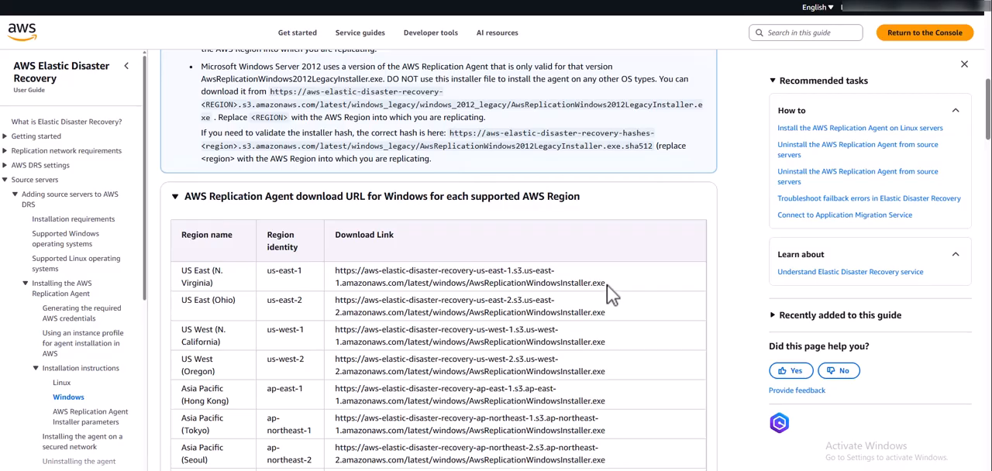
Copy the AwsReplicationWindowsInstaller.exe download link for US East (N. Virginia).
left_click_drag(607, 285, 367, 268)
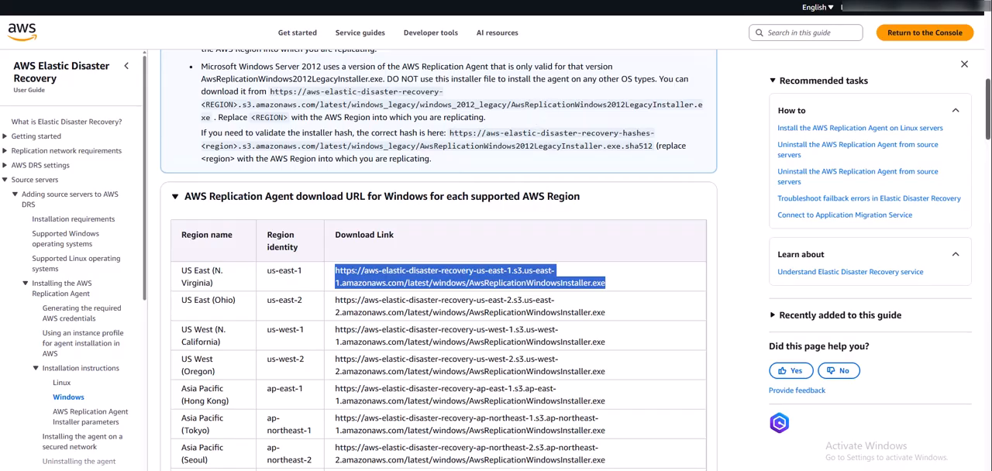
key("super+d")
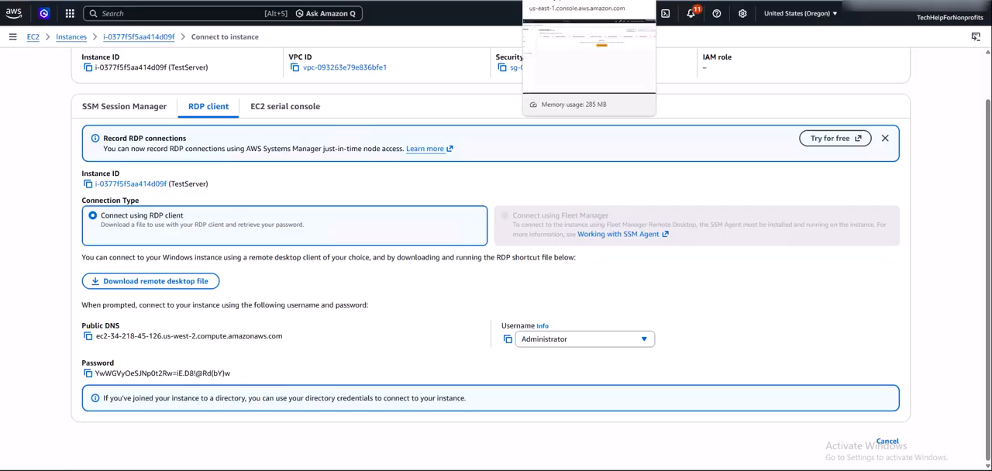
left_click(729, 0)
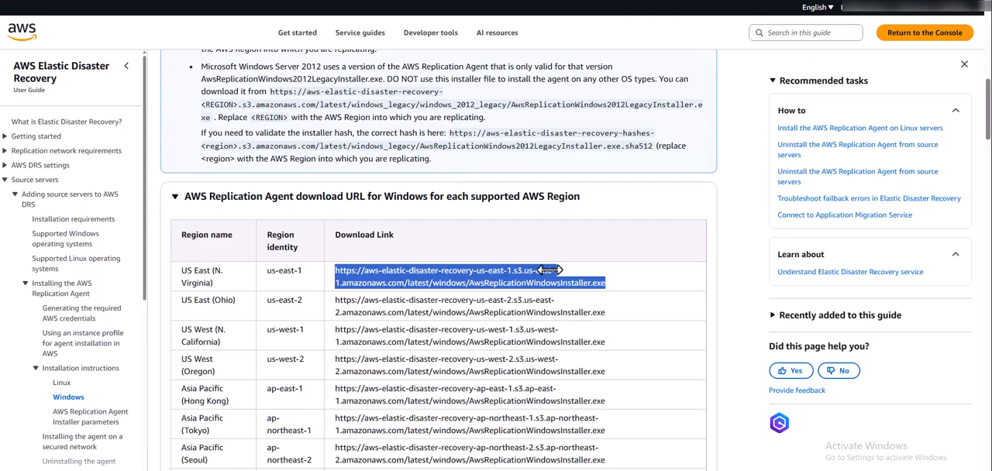
right_click(485, 276)
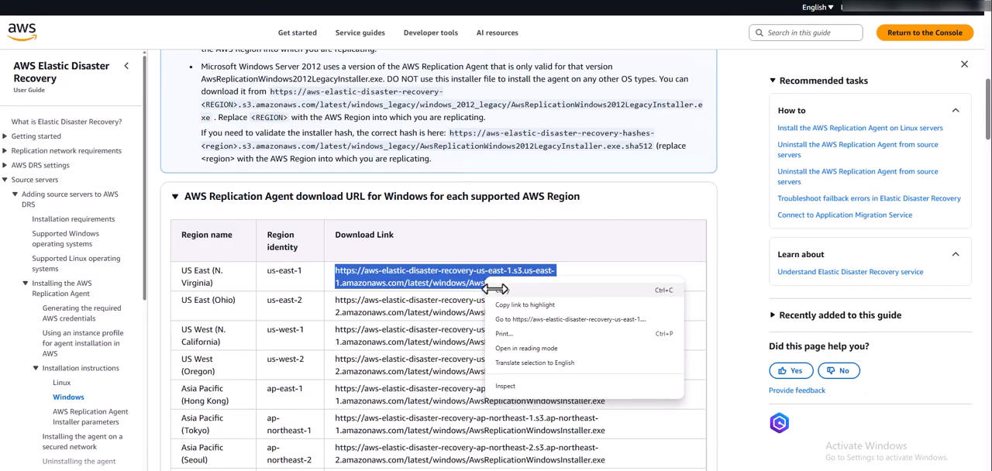
left_click(495, 289)
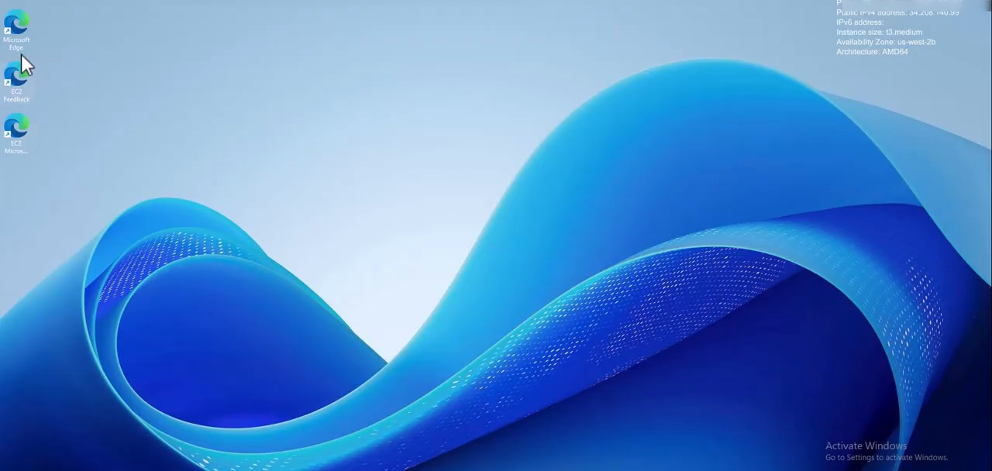
On the remote test server, open Microsoft Edge, load the copied installer link, and dismiss the Restore pages prompt.
double_click(19, 34)
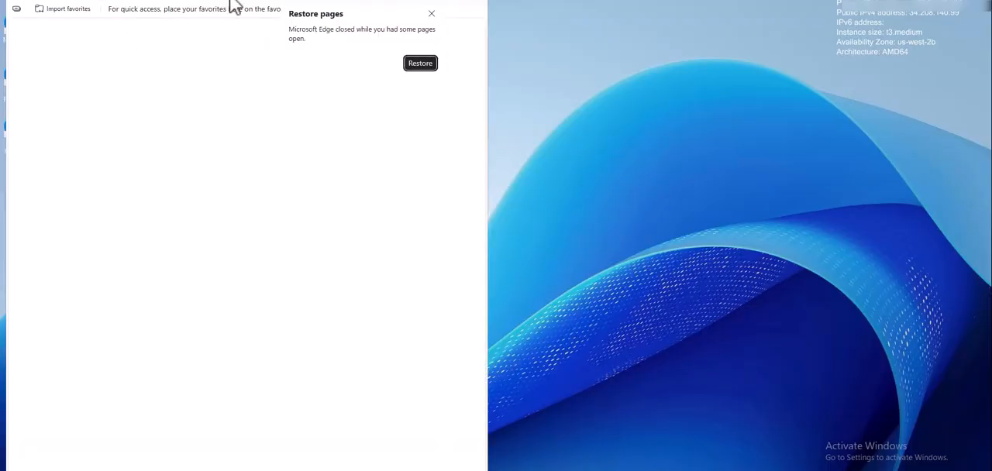
left_click_drag(230, 4, 231, 22)
right_click(320, 45)
left_click(365, 190)
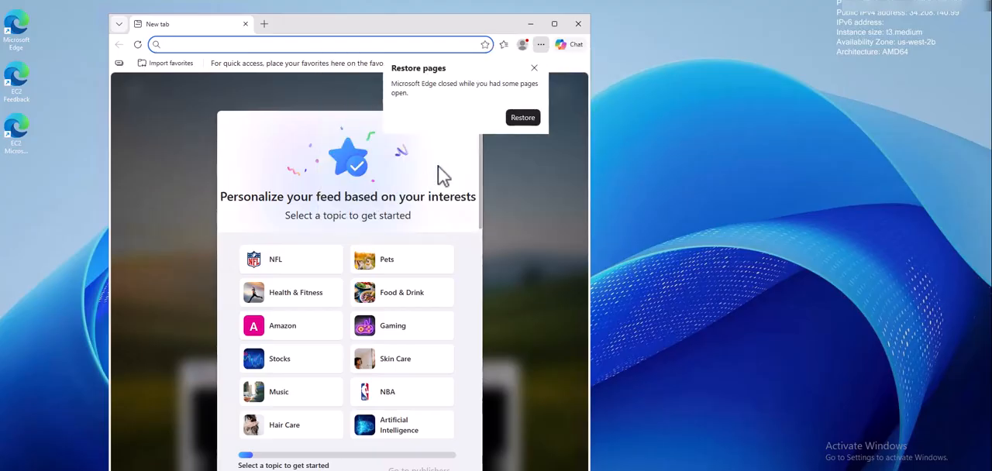
left_click(534, 68)
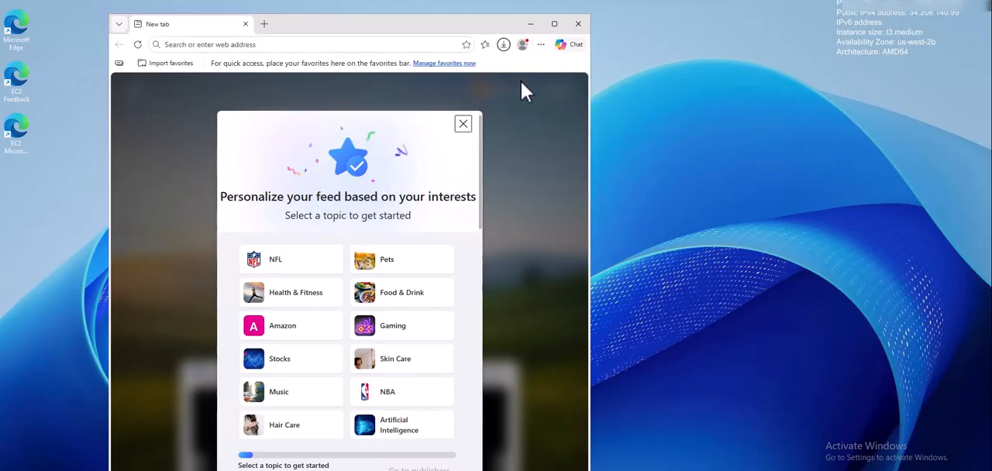
left_click(503, 44)
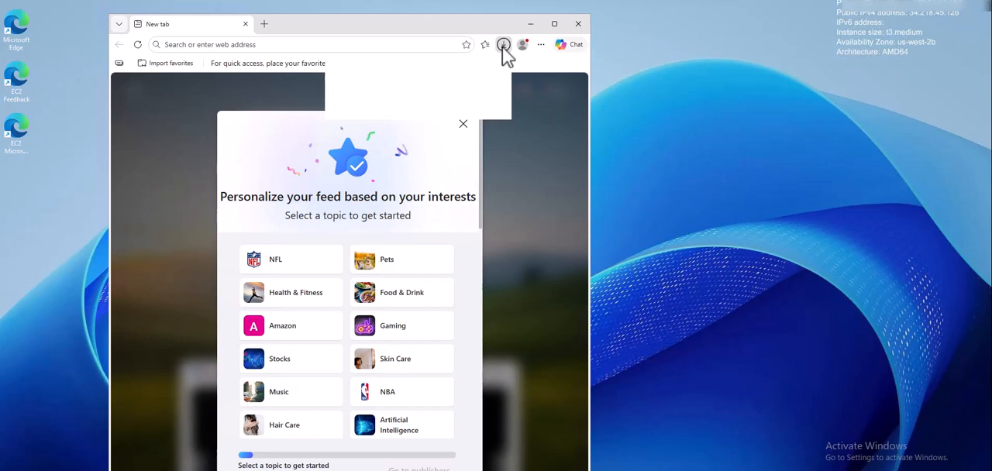
left_click(540, 68)
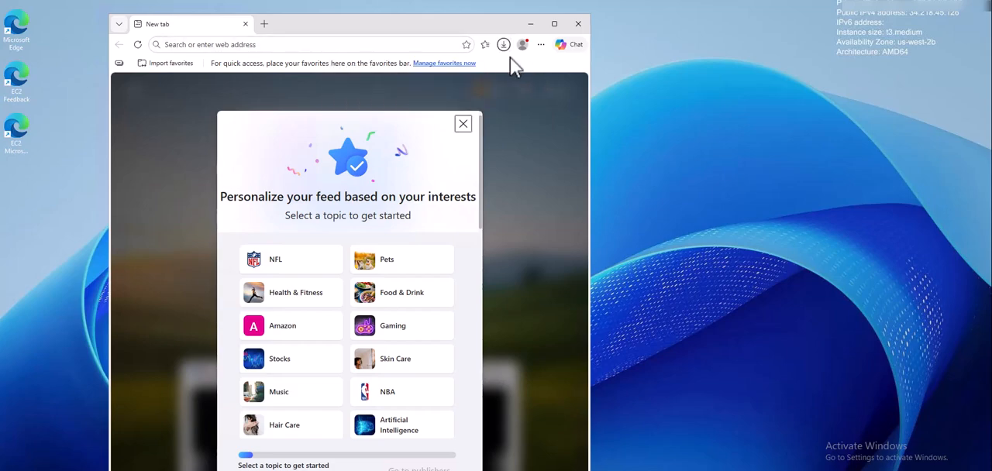
Download the installer again from the copied link in Edge and show the downloaded file in its folder.
left_click(441, 44)
right_click(441, 45)
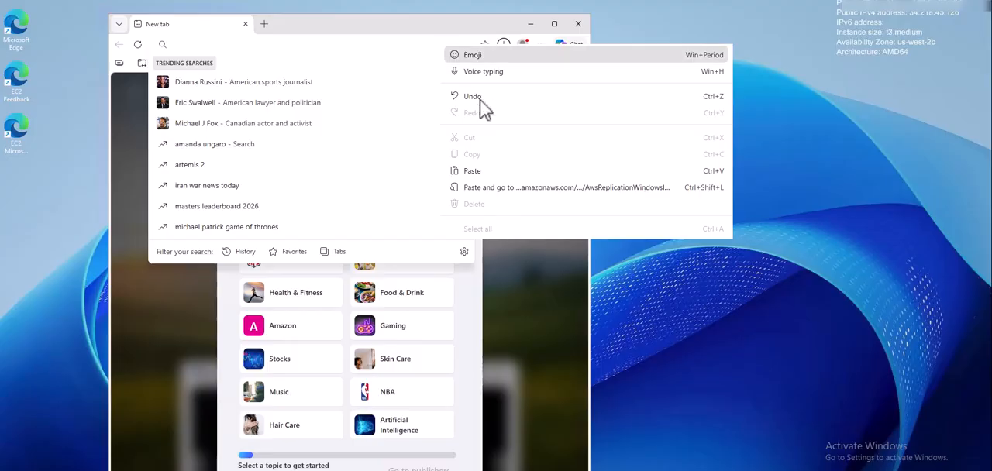
left_click(500, 187)
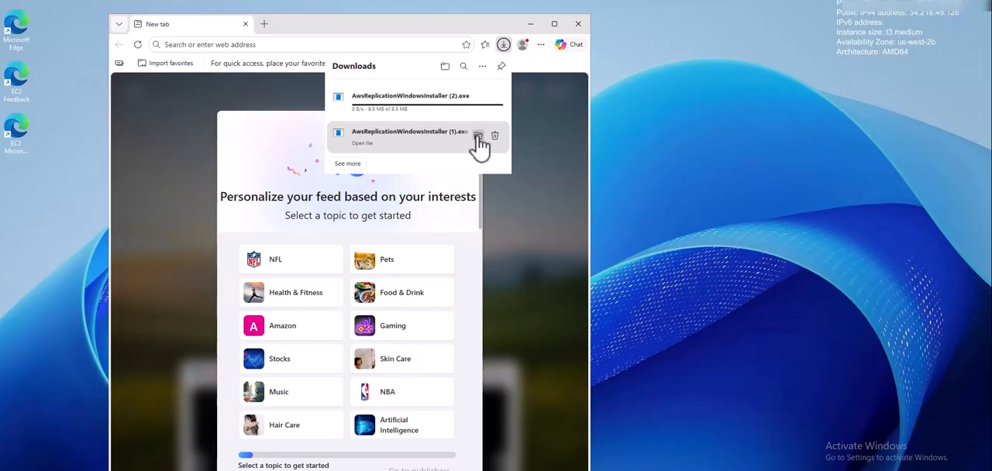
left_click(479, 137)
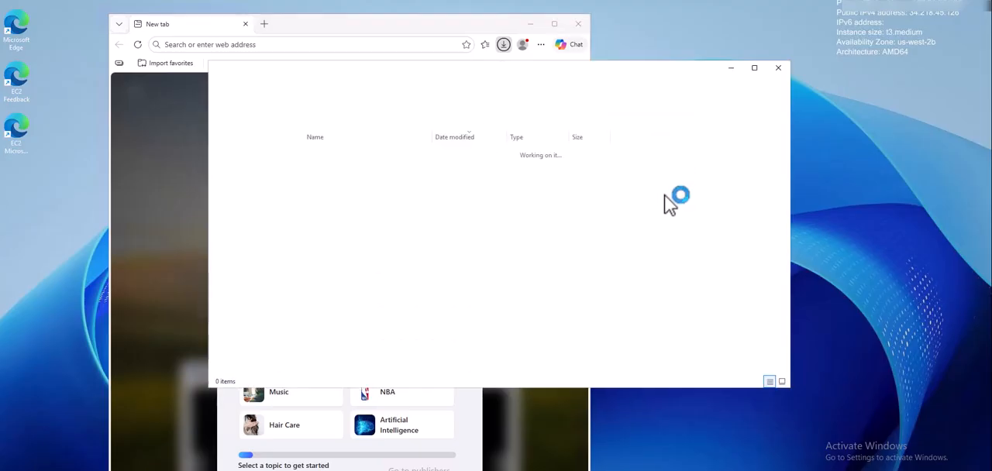
Find Command Prompt on the test server and run it as administrator.
key("Return")
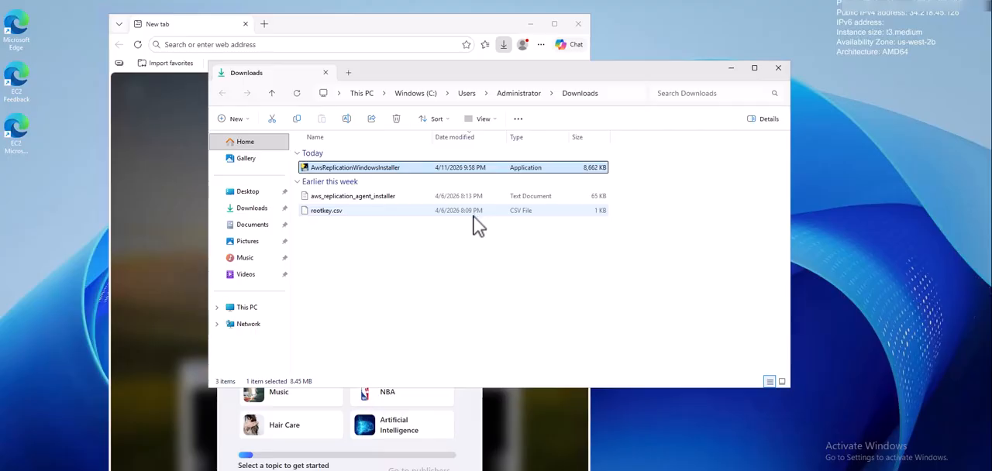
key("Return")
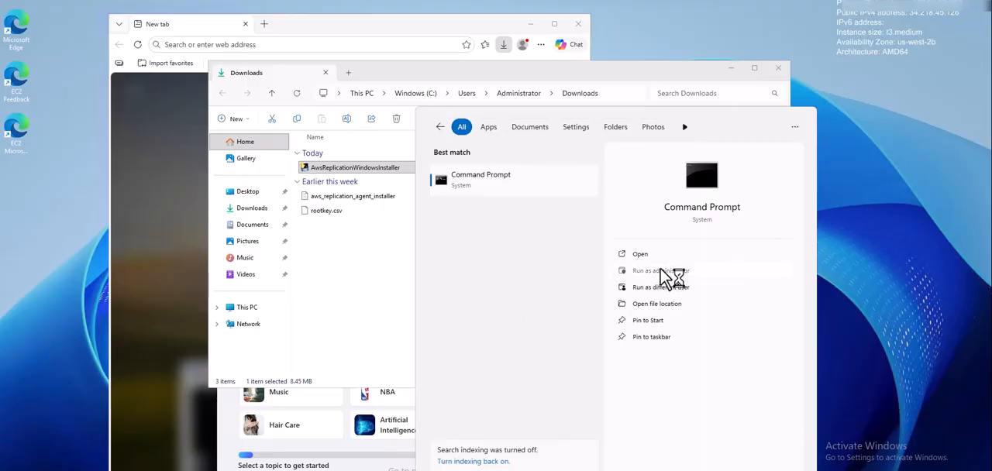
left_click(660, 270)
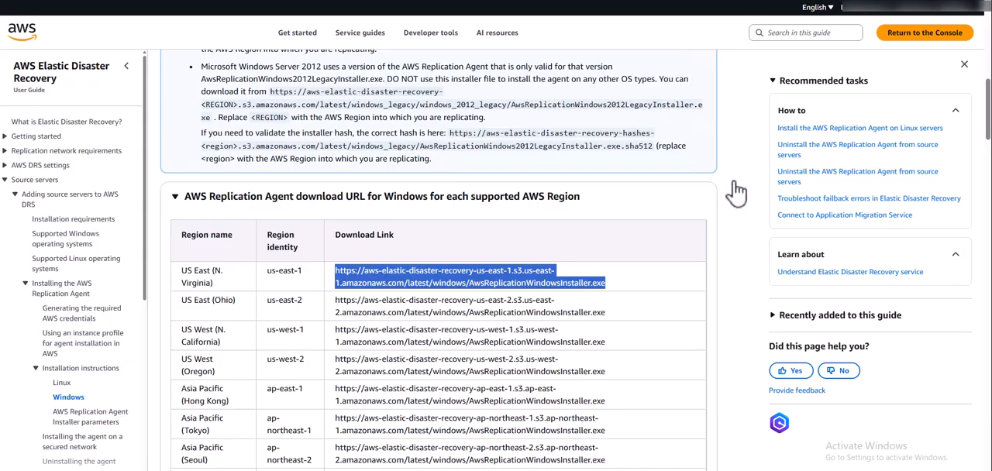
Back on the local computer, show the downloaded rootkey (1).csv in its folder and copy the file.
left_click(935, 1)
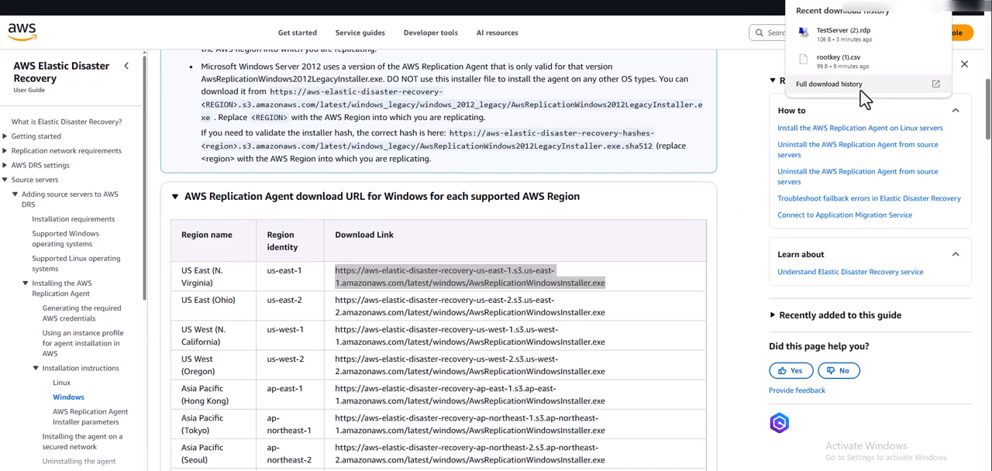
left_click(915, 59)
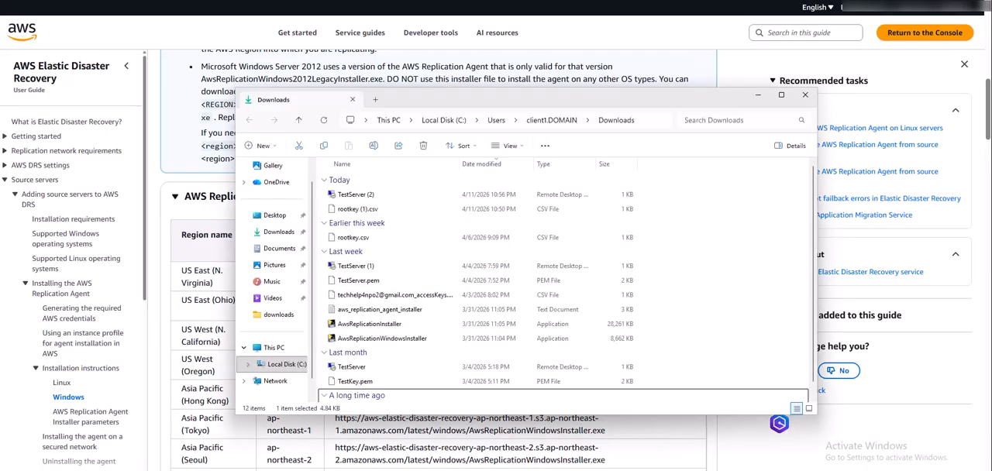
right_click(364, 220)
left_click(415, 232)
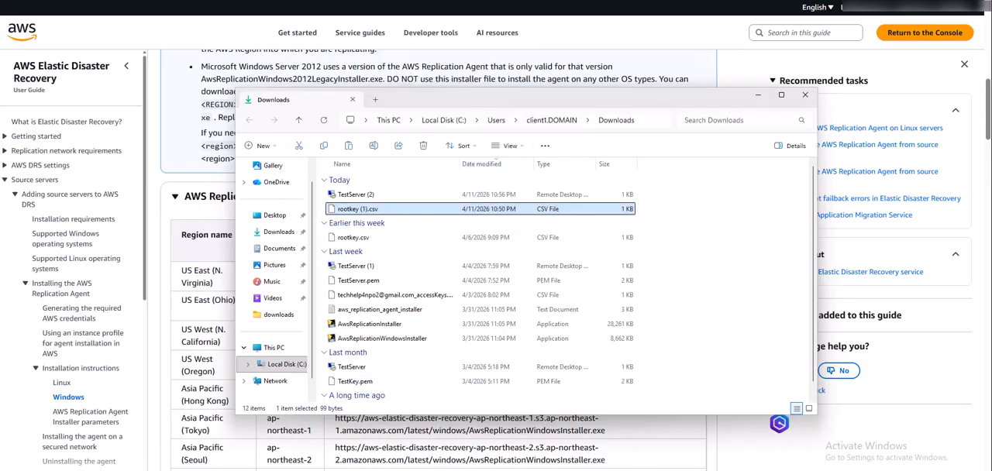
Switch back to the remote test server and paste the copied access key file into its Downloads folder.
mouse_move(644, 470)
left_click(644, 443)
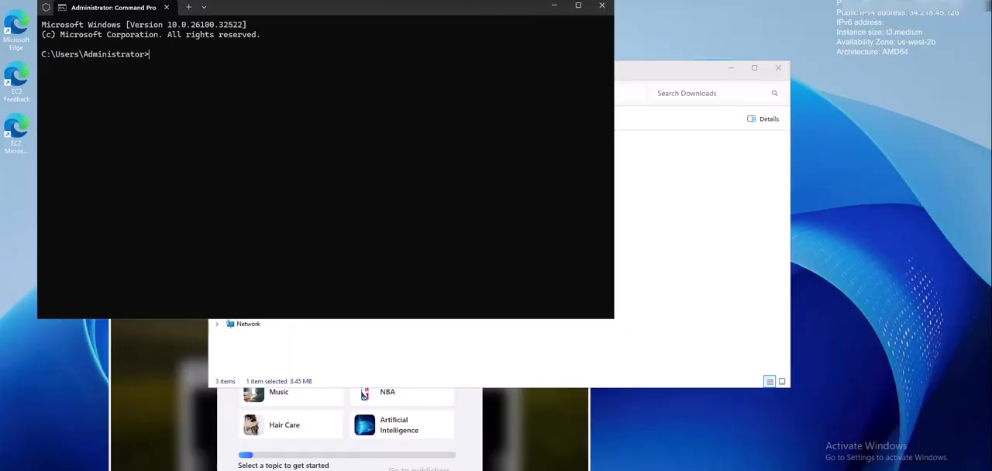
left_click(490, 469)
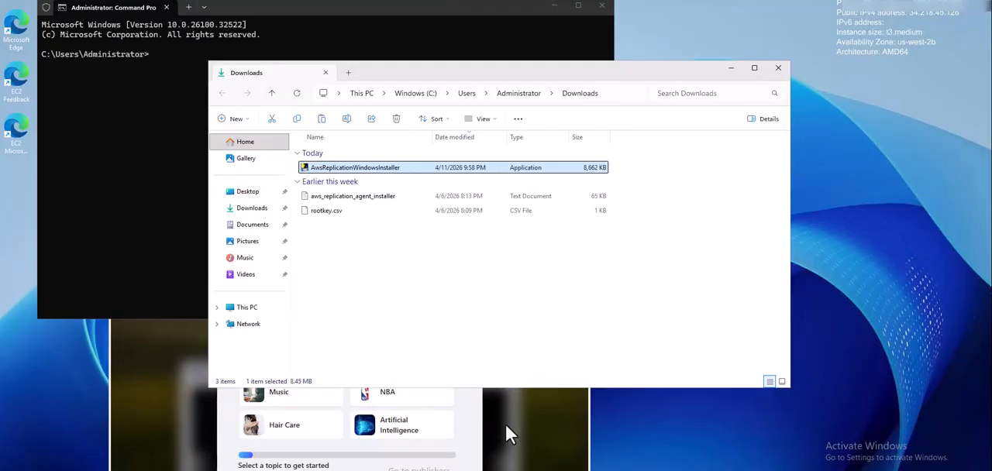
right_click(380, 297)
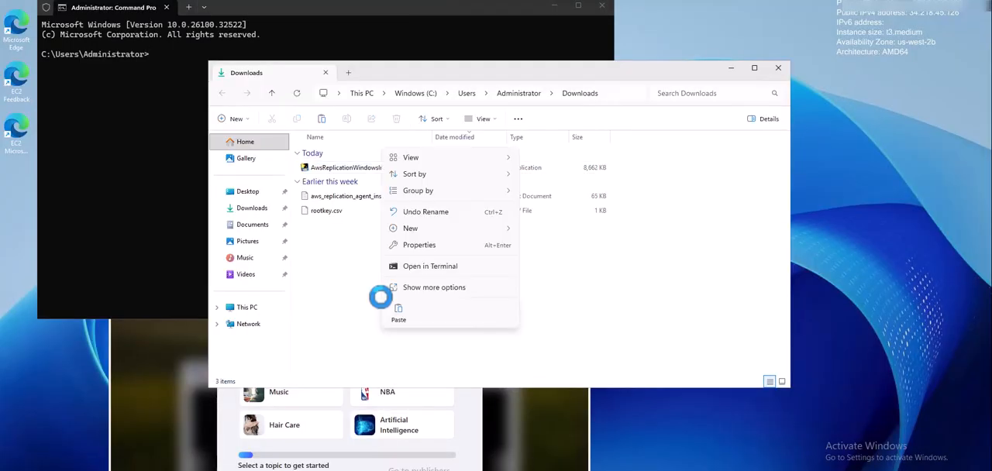
left_click(397, 311)
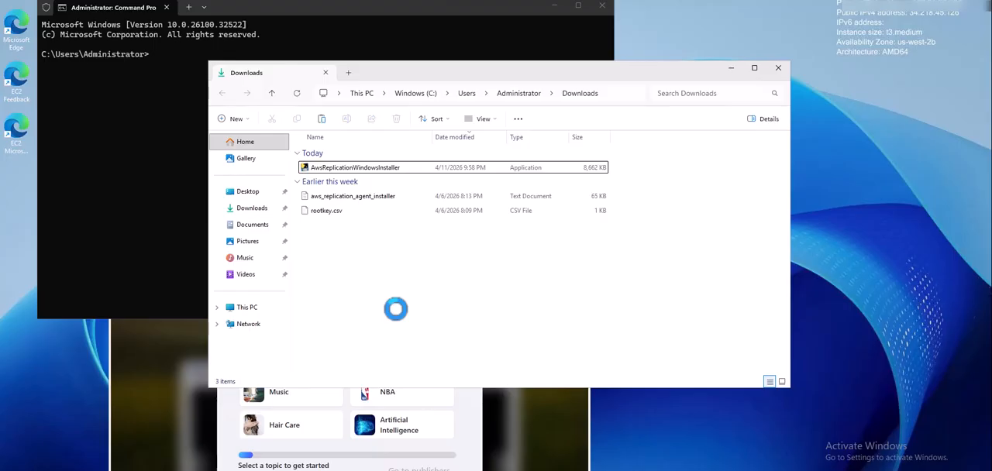
Change to the Downloads folder in the administrator Command Prompt and list its contents.
left_click(372, 226)
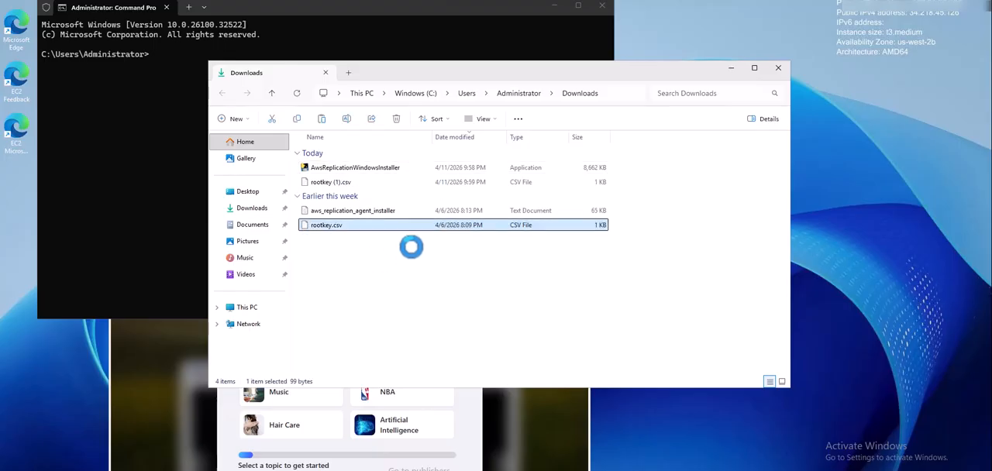
left_click(145, 172)
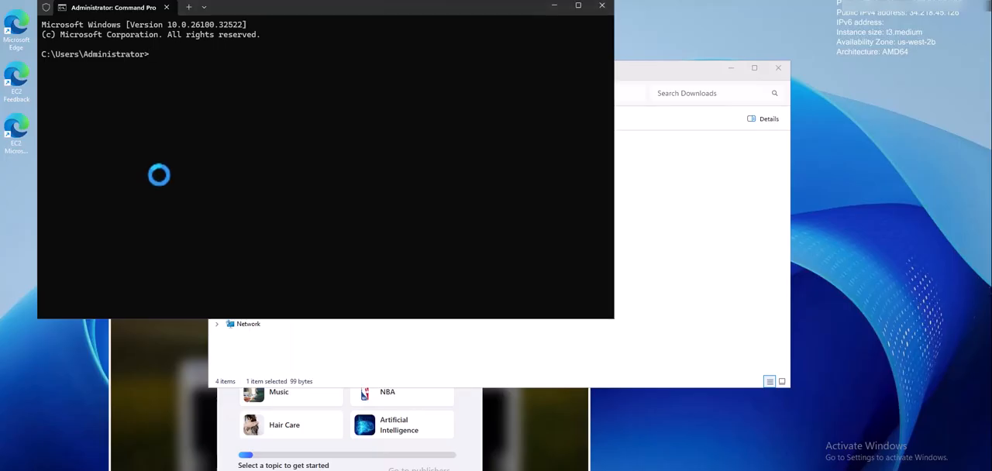
type("cd download")
key("Tab")
key("Return")
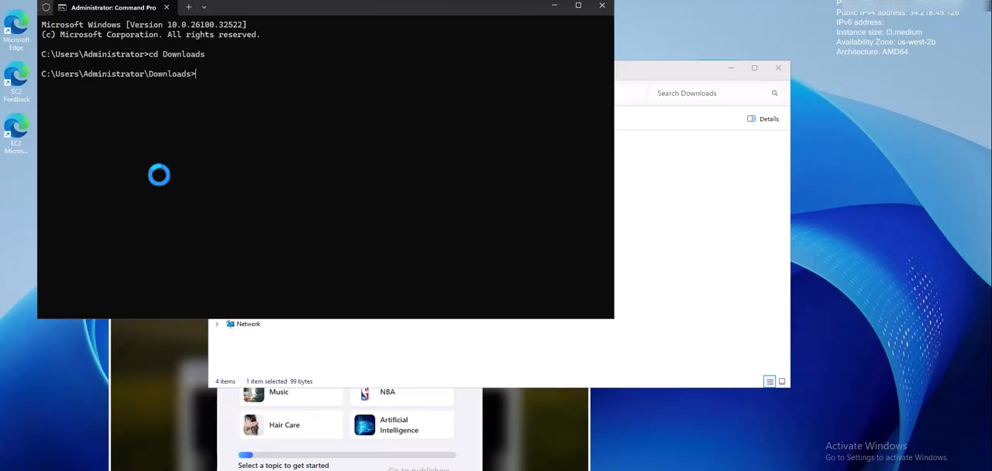
type("dir")
key("Return")
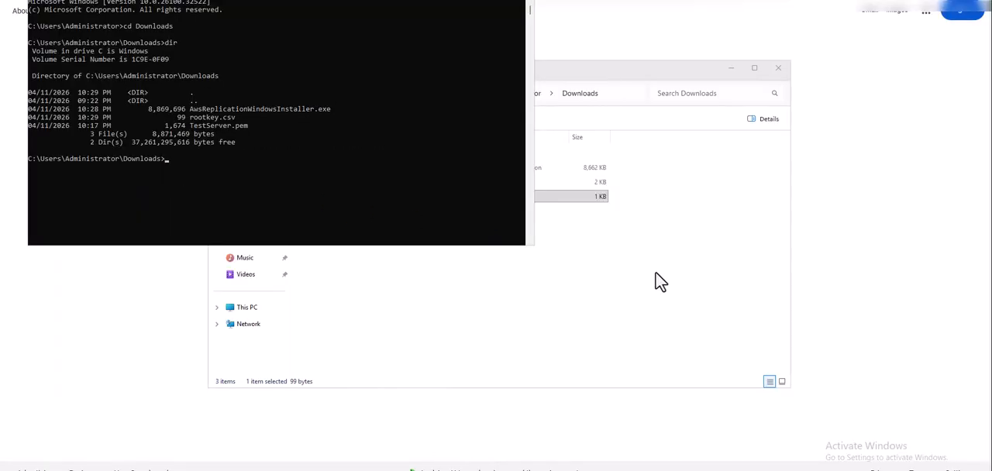
Run AwsReplicationWindowsInstaller.exe from the Downloads folder in Command Prompt.
type("aws")
key("Up")
key("BackSpace")
key("BackSpace")
key("BackSpace")
type("aws")
key("Tab")
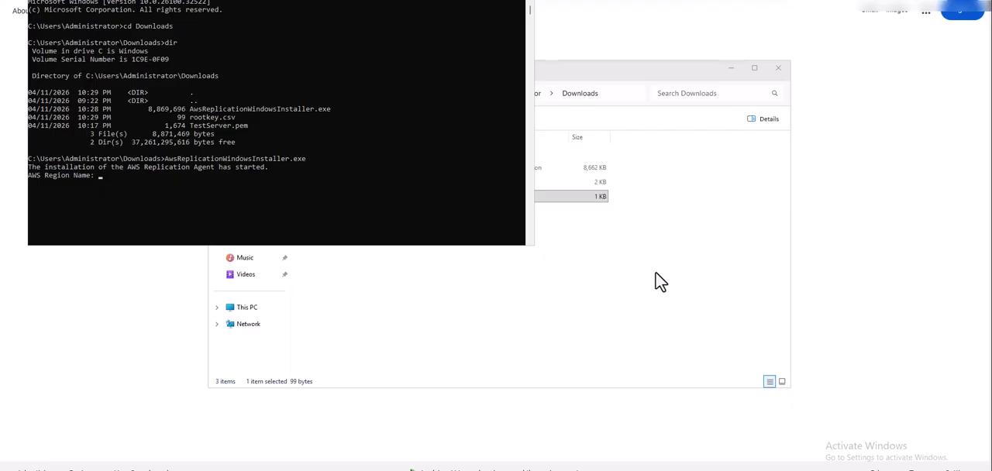
Enter us-east-1 as the AWS region name for the replication agent installation.
type("us-east-1")
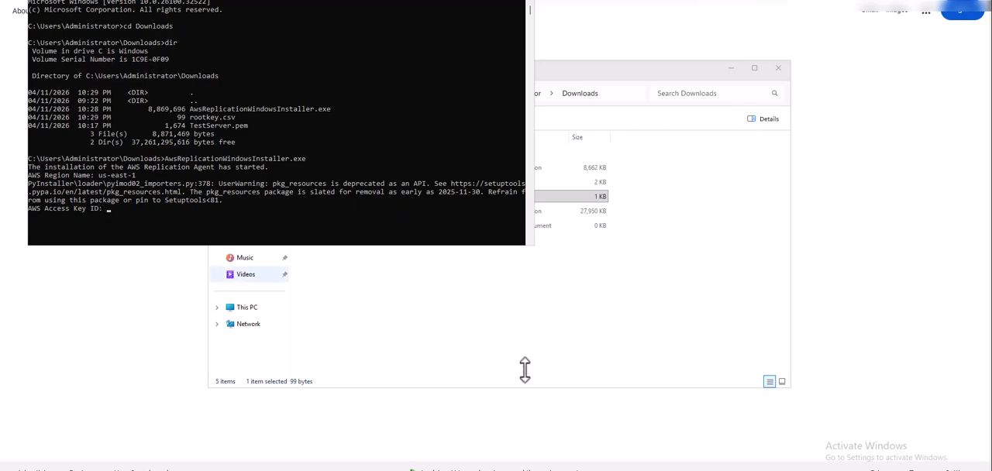
Open rootkey.csv from the Downloads folder in Notepad and place its window beside the Command Prompt.
left_click(521, 327)
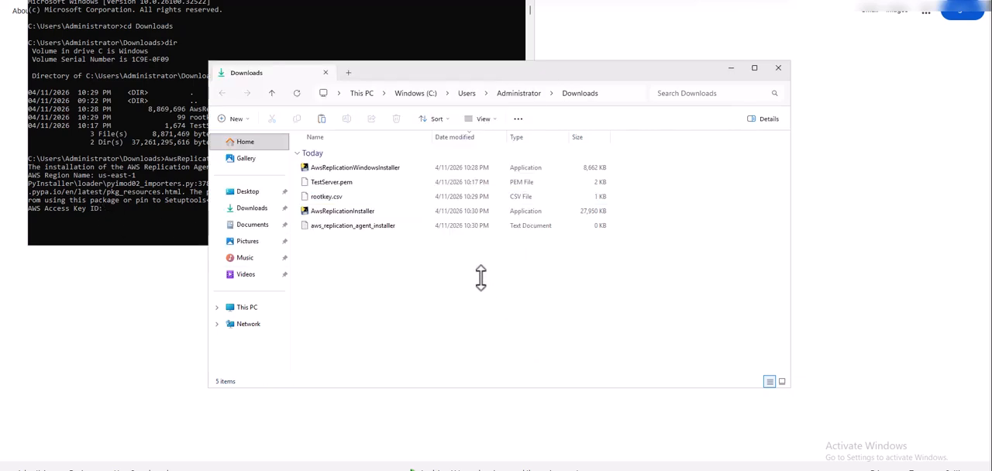
left_click(332, 196)
right_click(331, 196)
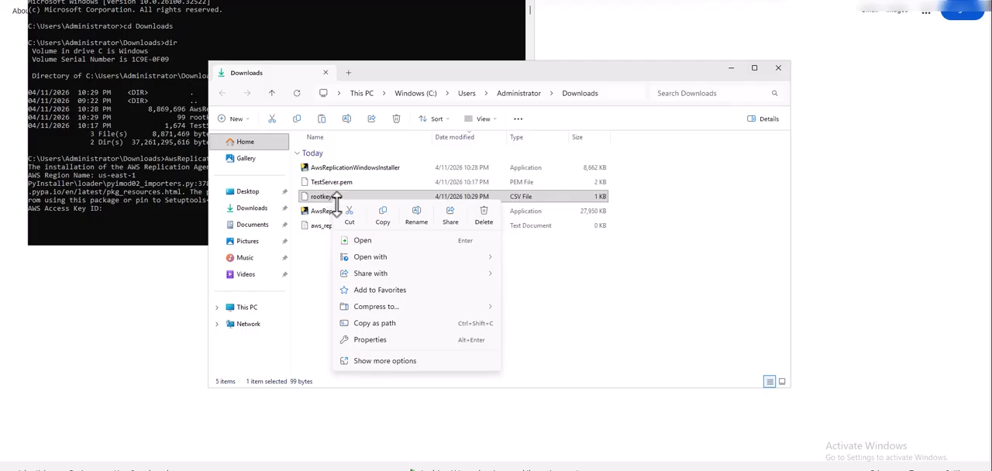
mouse_move(431, 257)
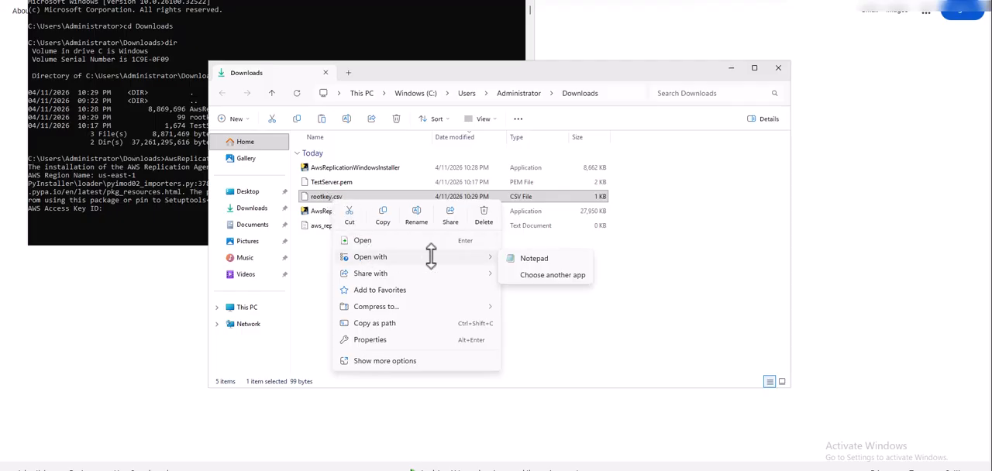
left_click(517, 259)
left_click_drag(481, 35, 634, 73)
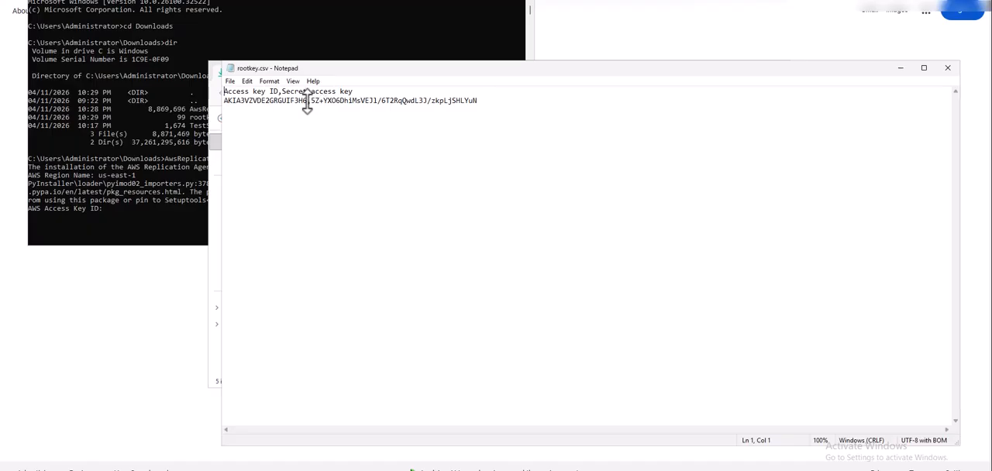
Copy the access key ID from rootkey.csv and enter it at the installer's AWS Access Key ID prompt.
left_click_drag(307, 101, 234, 111)
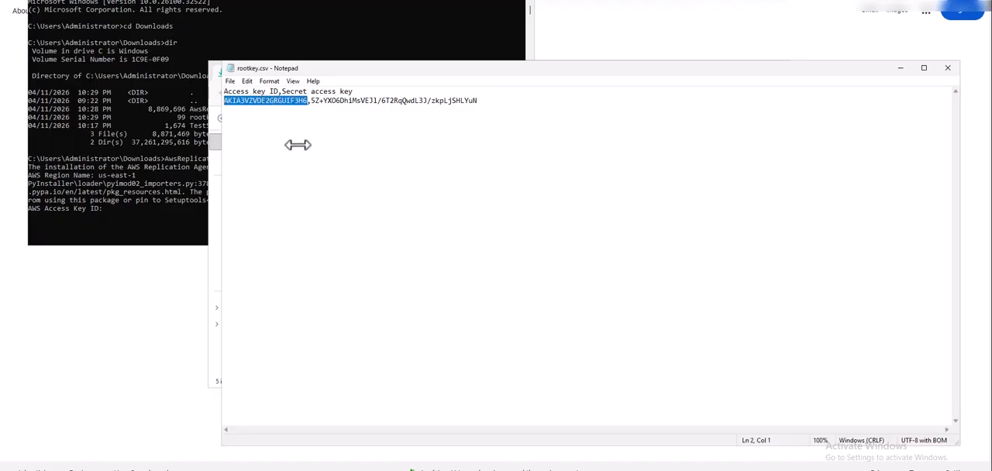
left_click(138, 210)
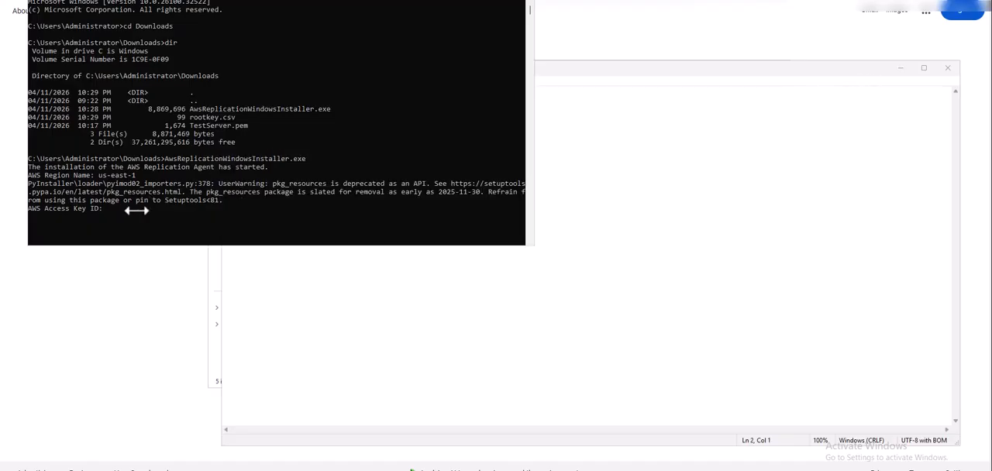
right_click(147, 210)
key("Return")
Copy the secret access key from rootkey.csv and enter it at the installer's AWS Secret Access Key prompt.
left_click(427, 316)
left_click_drag(485, 97, 314, 100)
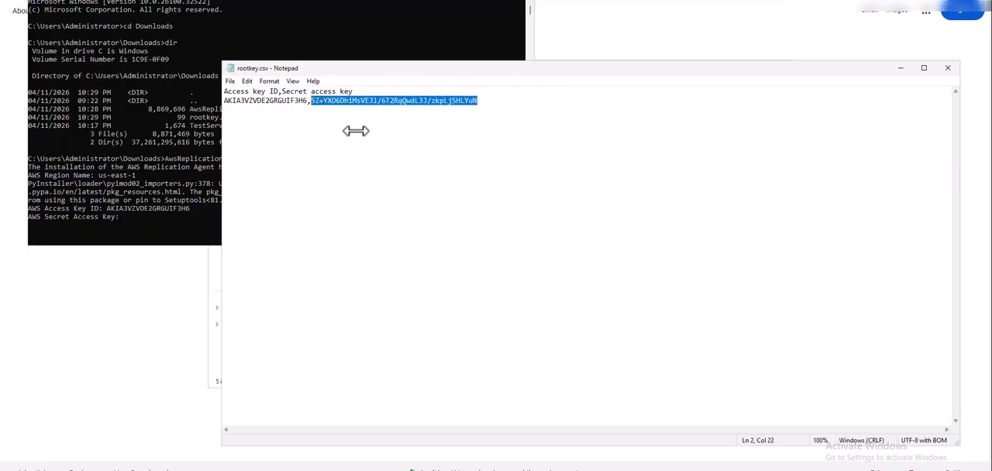
left_click(140, 225)
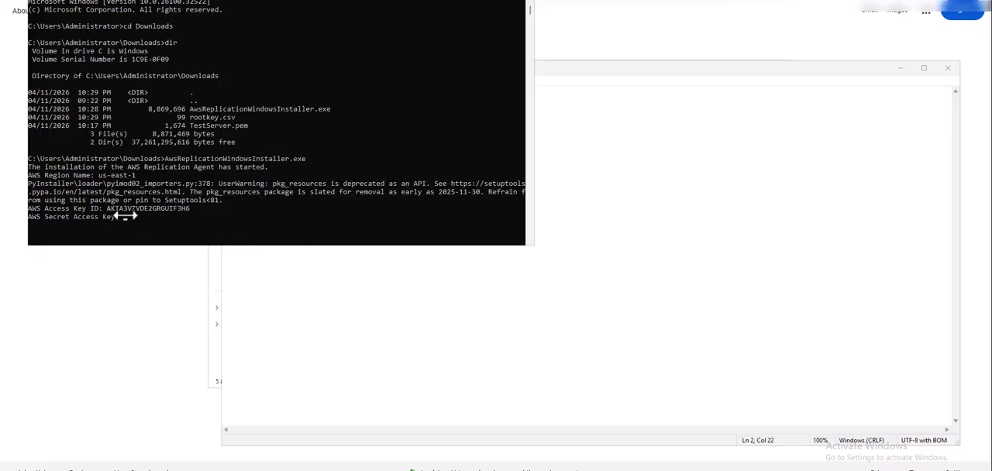
key("ctrl+v")
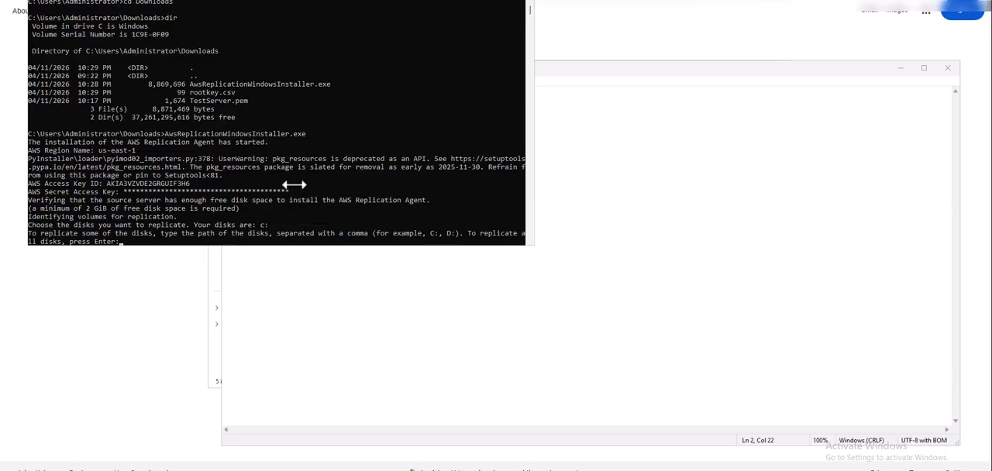
Choose to replicate all disks, let the agent install, and close the finished installer.
key("Return")
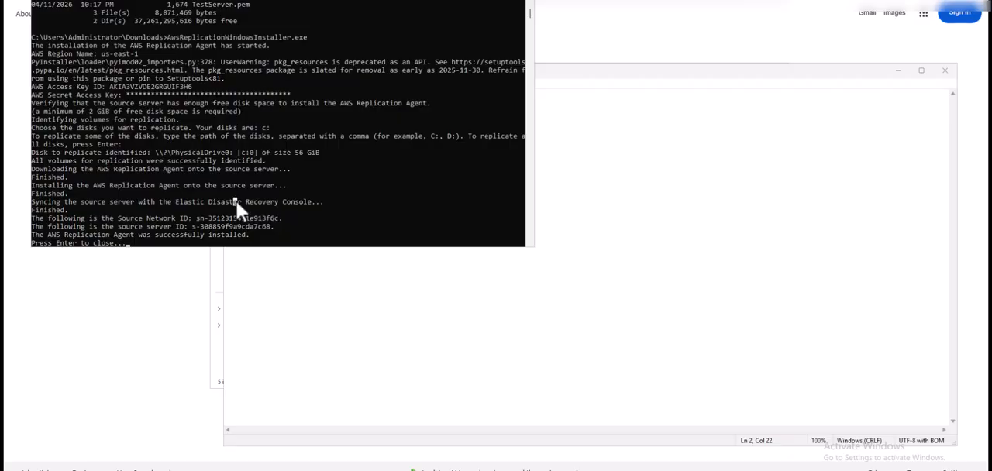
key("Return")
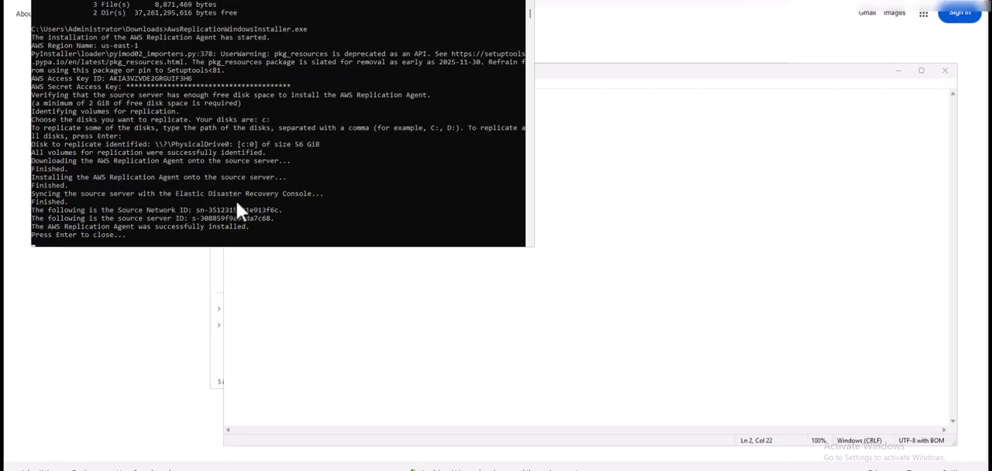
key("Return")
key("Return")
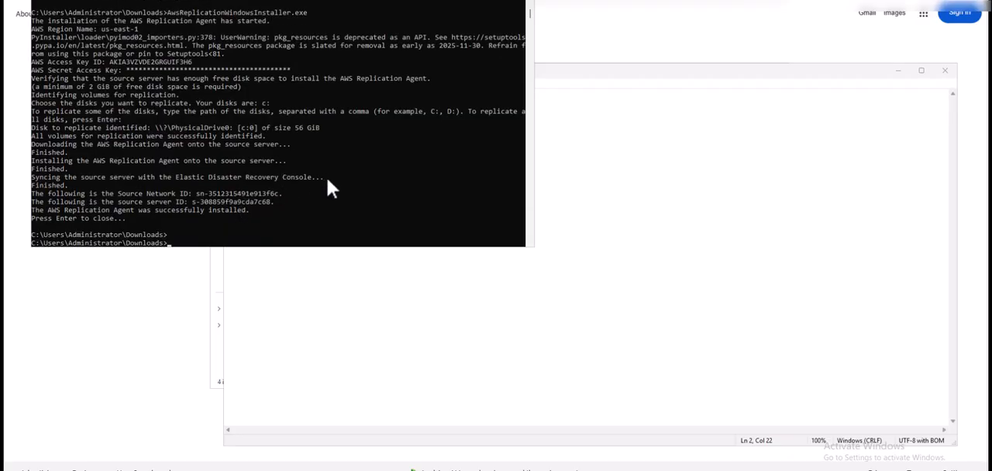
Exit Command Prompt with the exit command and close rootkey.csv in Notepad.
type("exit")
key("Return")
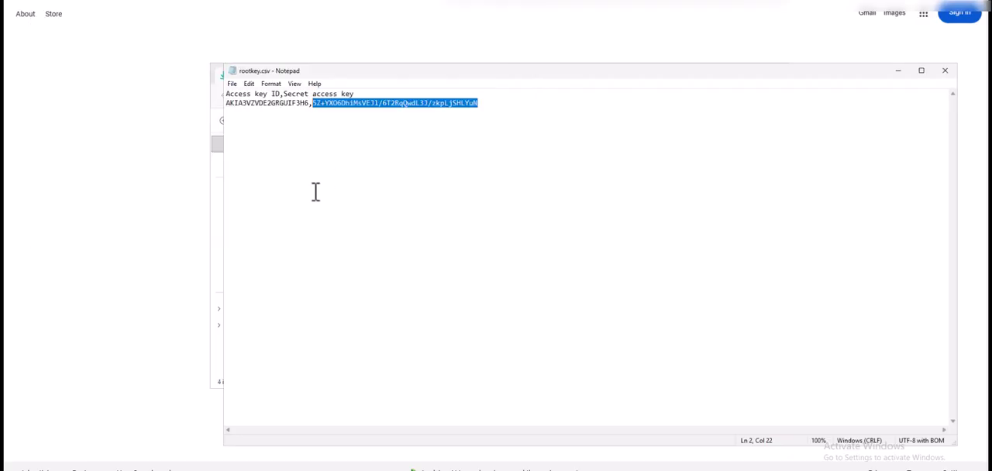
left_click(944, 70)
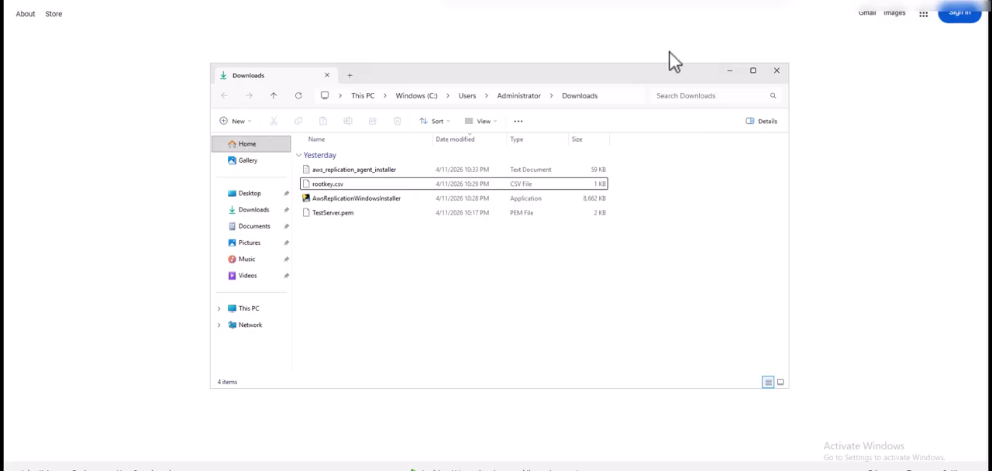
Switch from the remote server to the Elastic Disaster Recovery Source servers page and dismiss the signed-out notice.
left_click(692, 1)
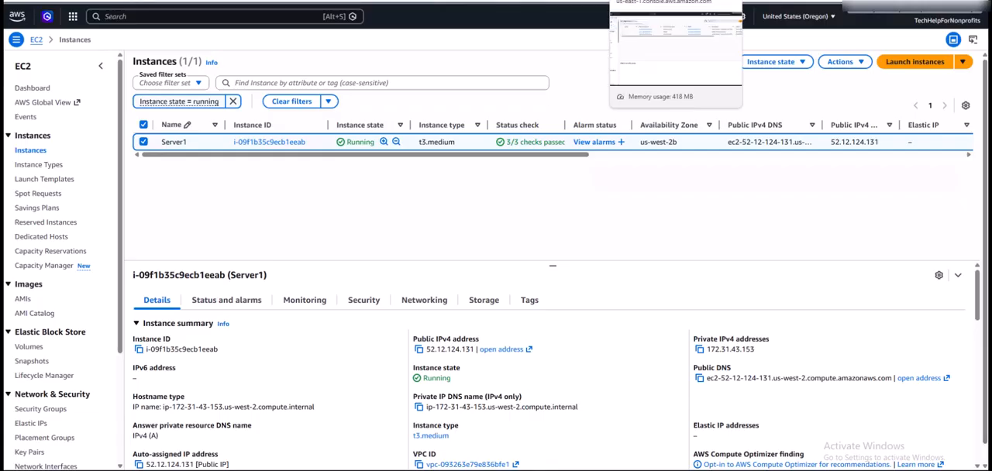
left_click(581, 1)
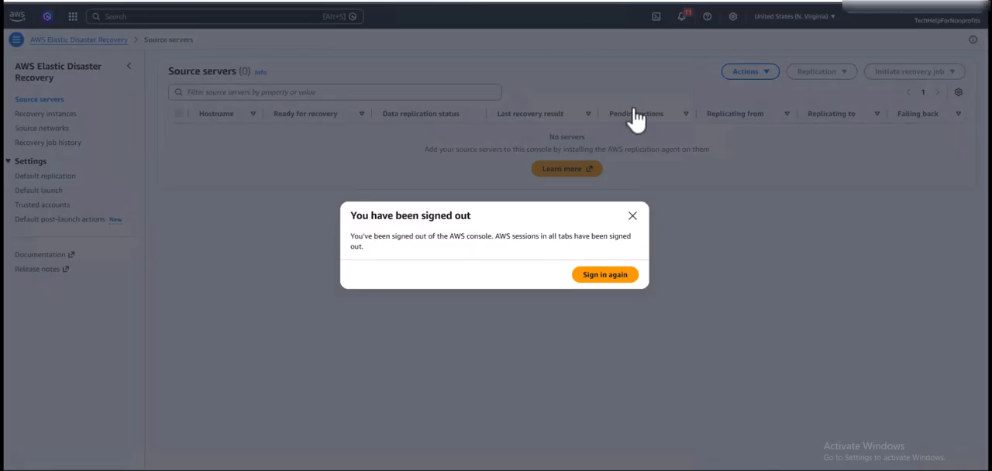
left_click(633, 216)
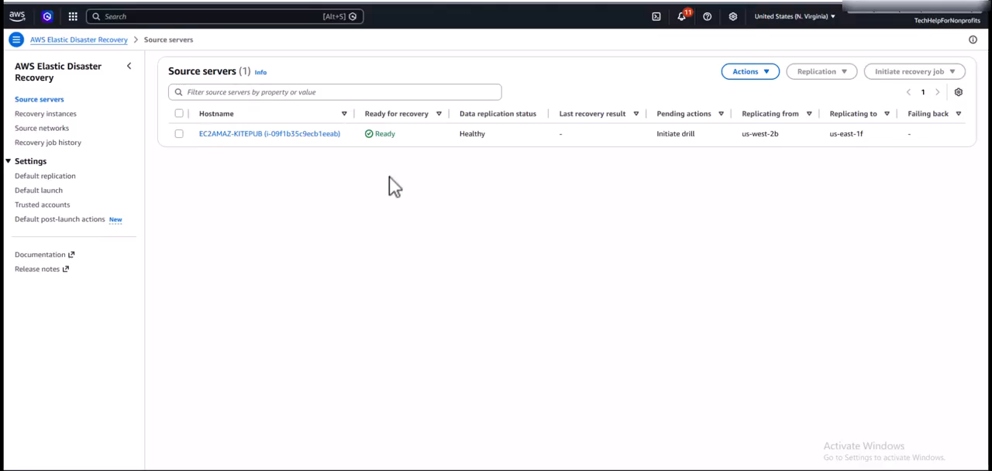
Select the EC2AMAZ-KITEPUB source server and start setting up a recovery drill for it.
left_click(488, 144)
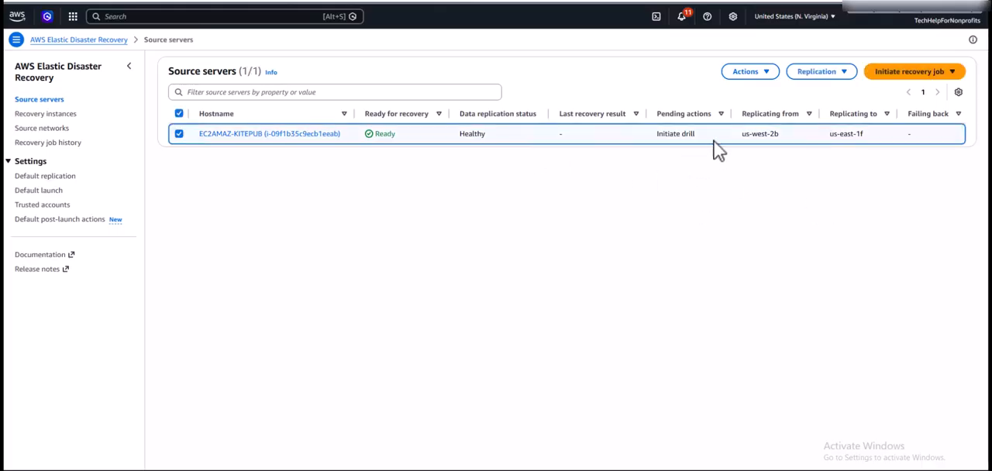
left_click(955, 74)
left_click(941, 91)
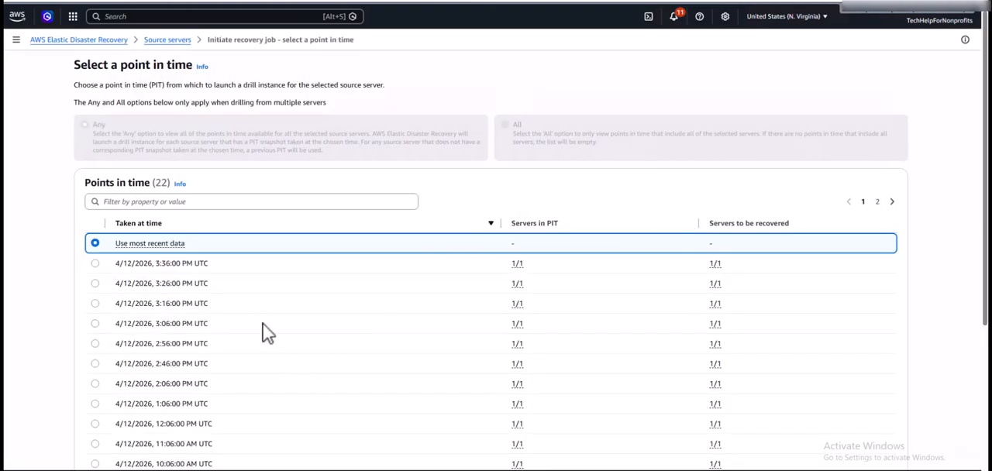
Choose the 4/12/2026, 3:36:00 PM UTC point in time and initiate the drill.
scroll(262, 325, "down", 3)
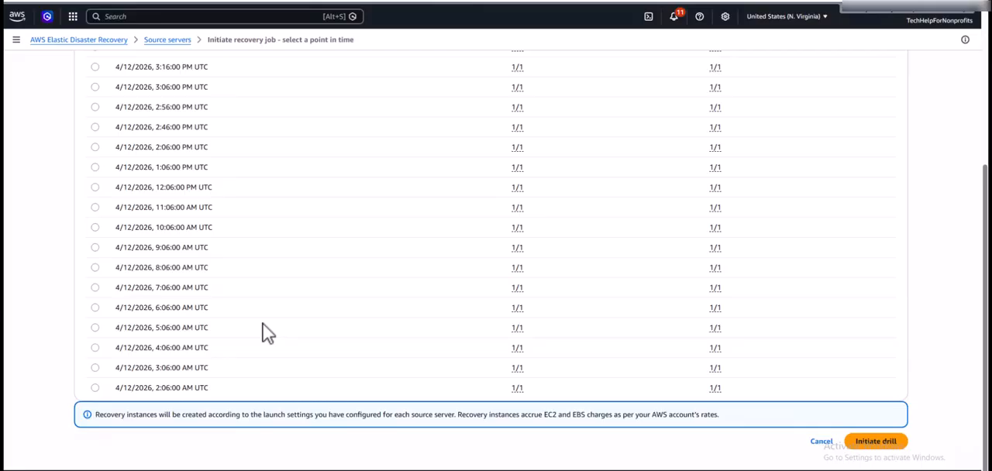
scroll(263, 324, "up", 3)
scroll(262, 323, "down", 1)
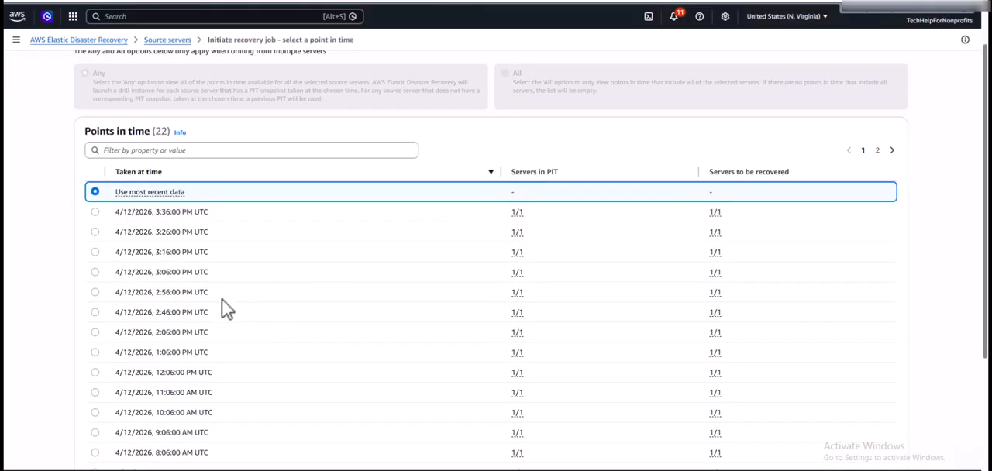
left_click(95, 212)
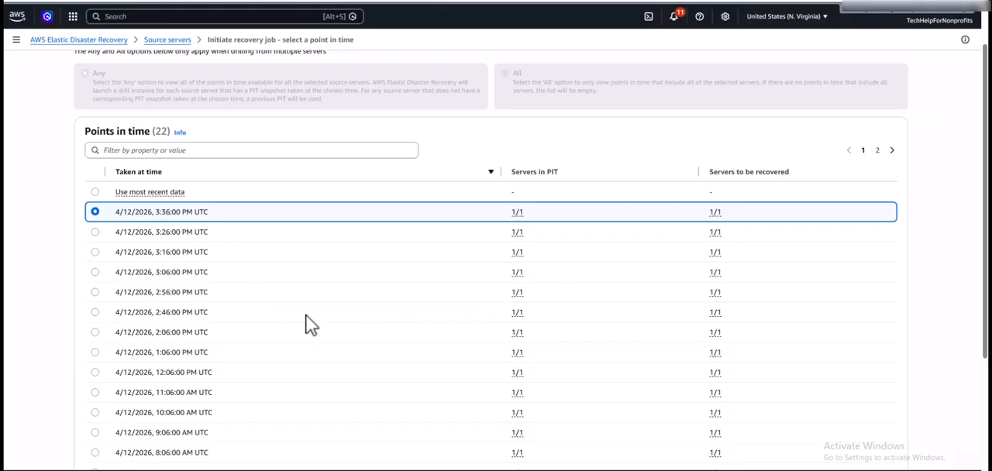
scroll(306, 326, "down", 3)
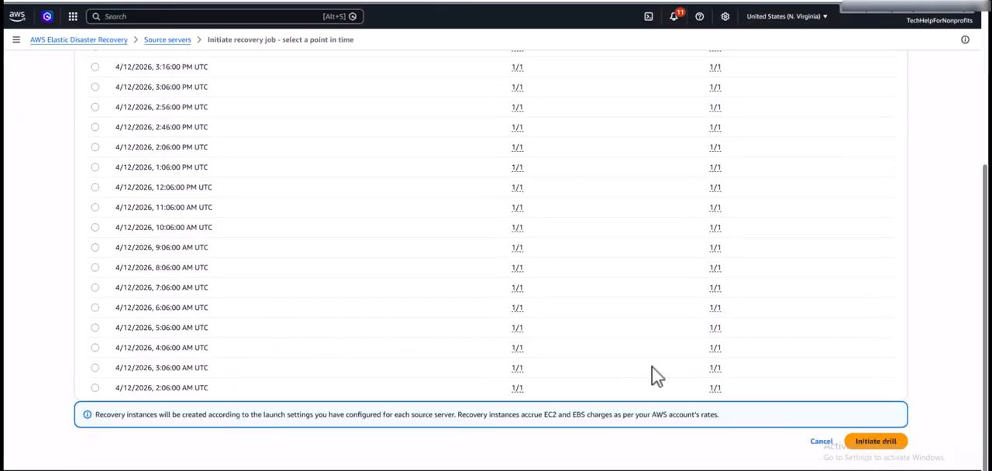
left_click(872, 441)
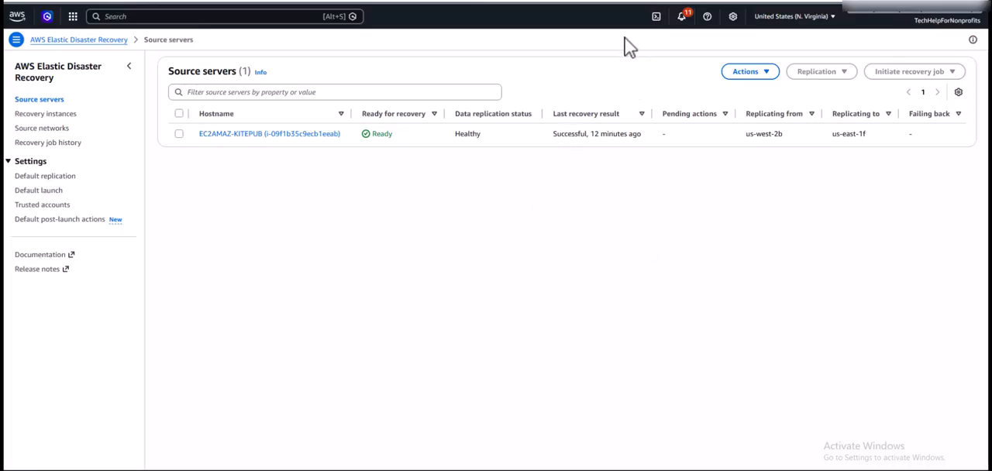
Switch to the EC2 instances in N. Virginia and view the security details of the EC2AMAZ-KITEPUB recovery instance.
left_click(642, 1)
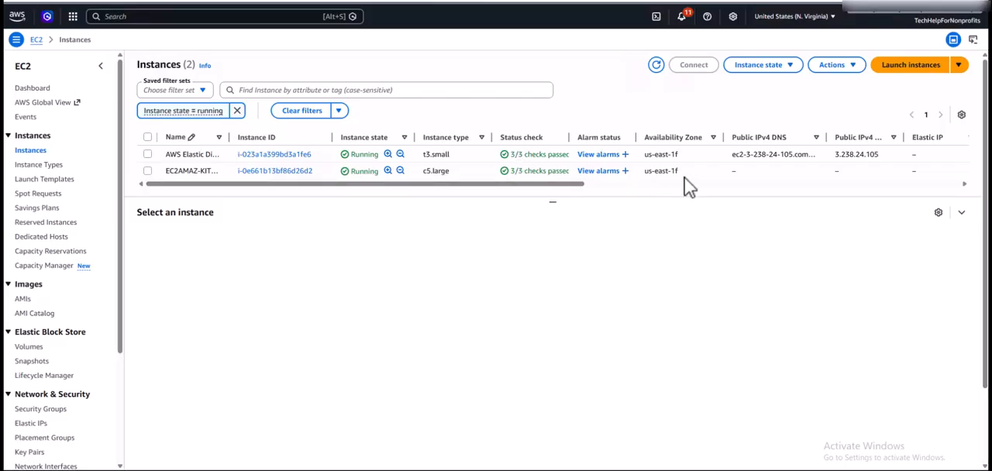
left_click(147, 170)
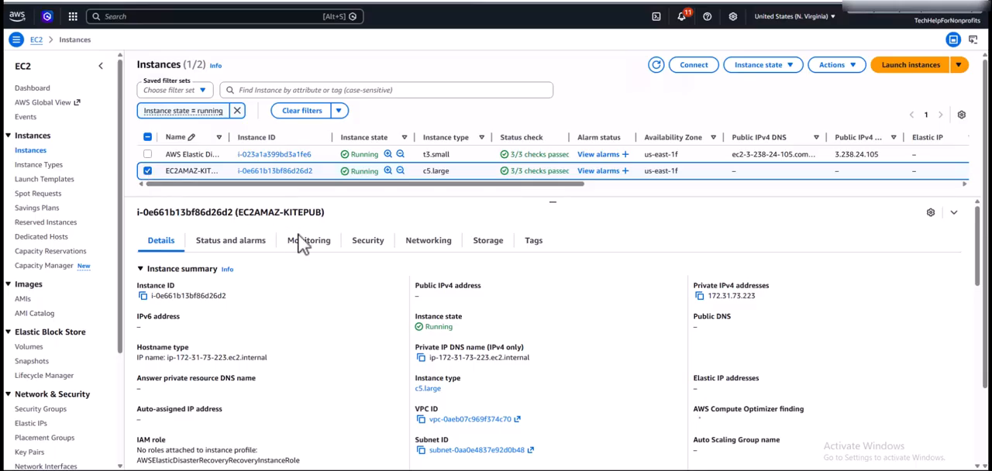
left_click(369, 245)
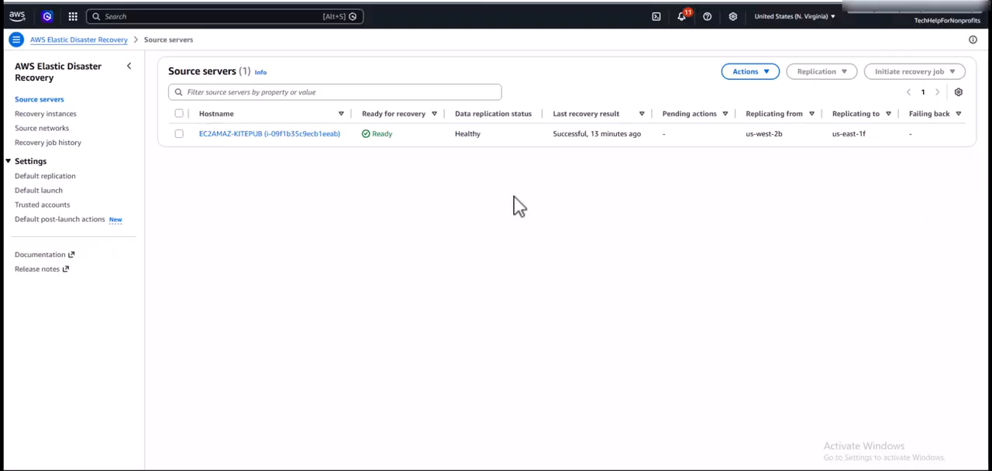
Open the EC2AMAZ-KITEPUB source server's details in Elastic Disaster Recovery and show its recovery job options.
left_click(310, 135)
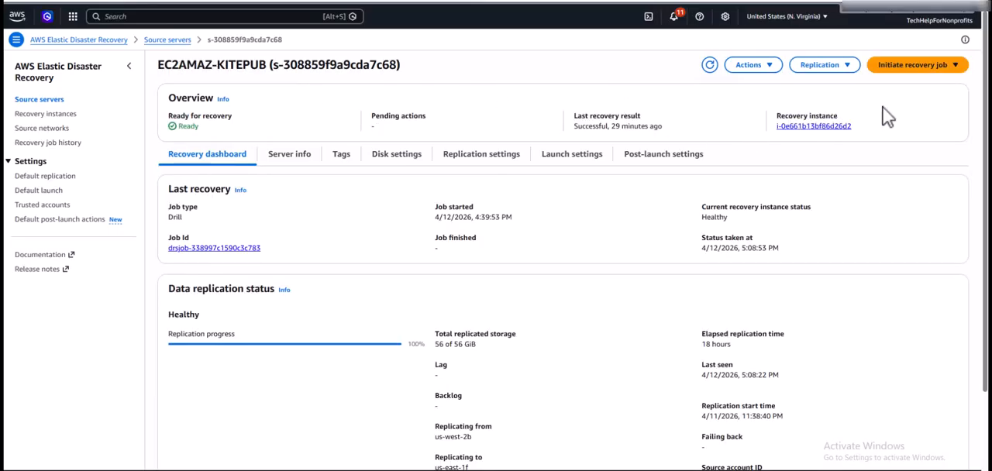
left_click(959, 69)
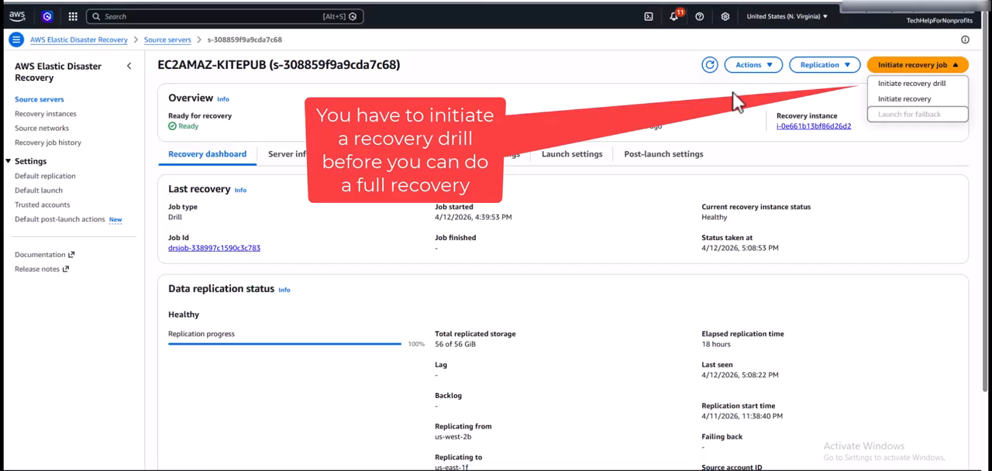
Return to the source servers list and stop replication of the EC2AMAZ-KITEPUB server.
left_click(728, 119)
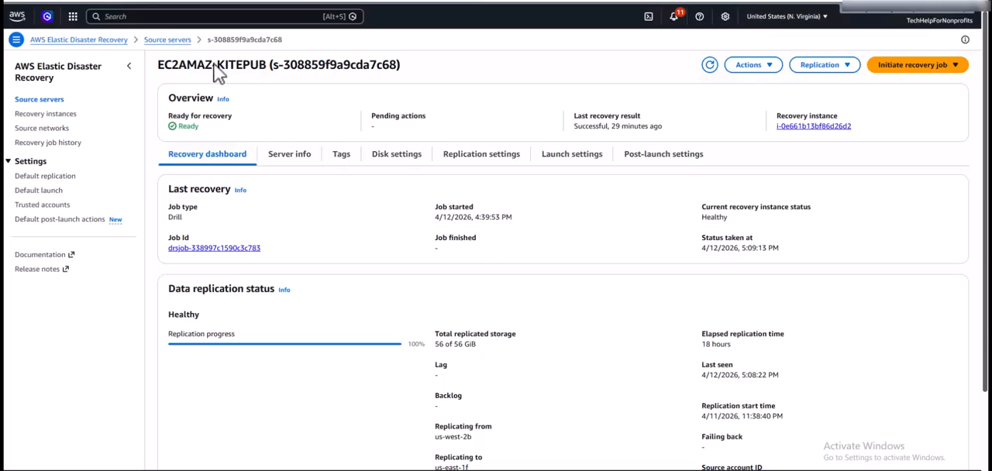
left_click(165, 41)
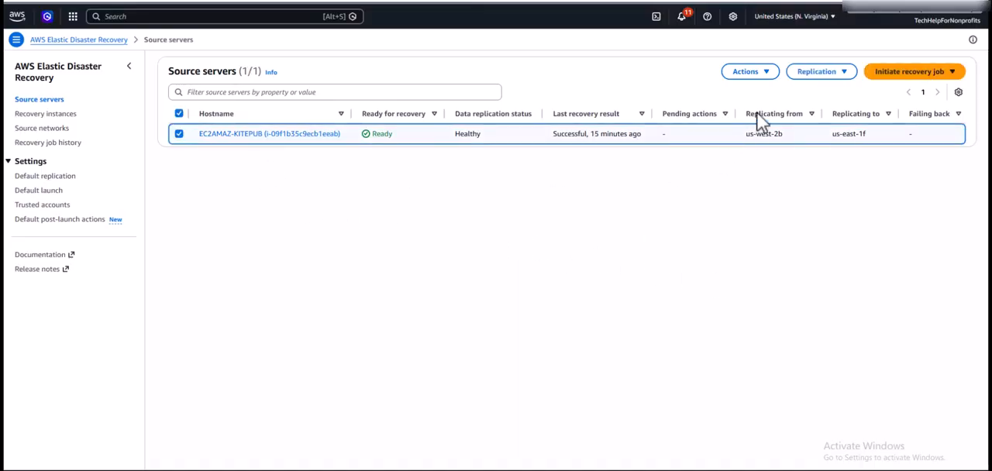
left_click(844, 77)
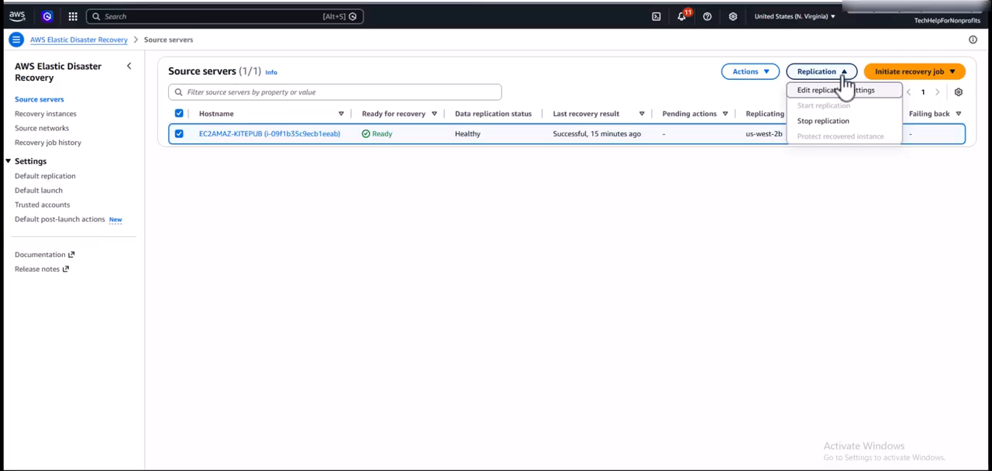
left_click(844, 124)
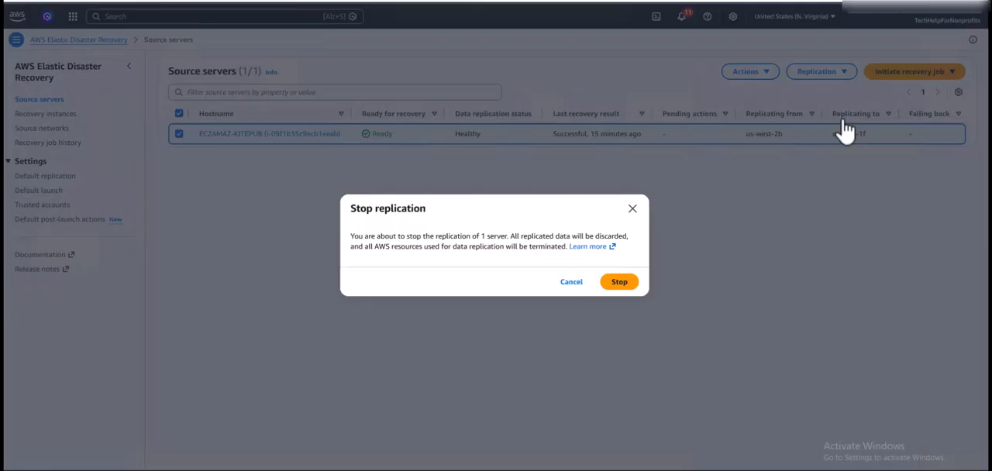
left_click(620, 283)
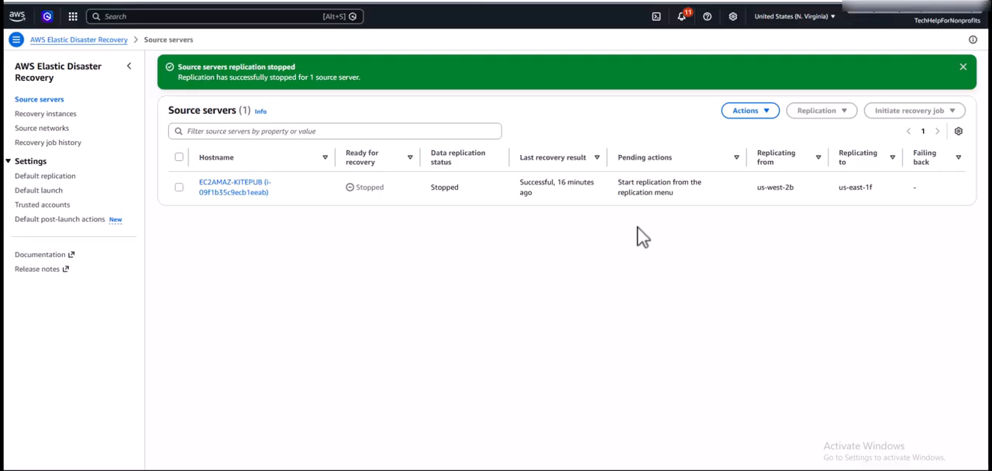
Try to disconnect the EC2AMAZ-KITEPUB source server from AWS.
left_click(767, 116)
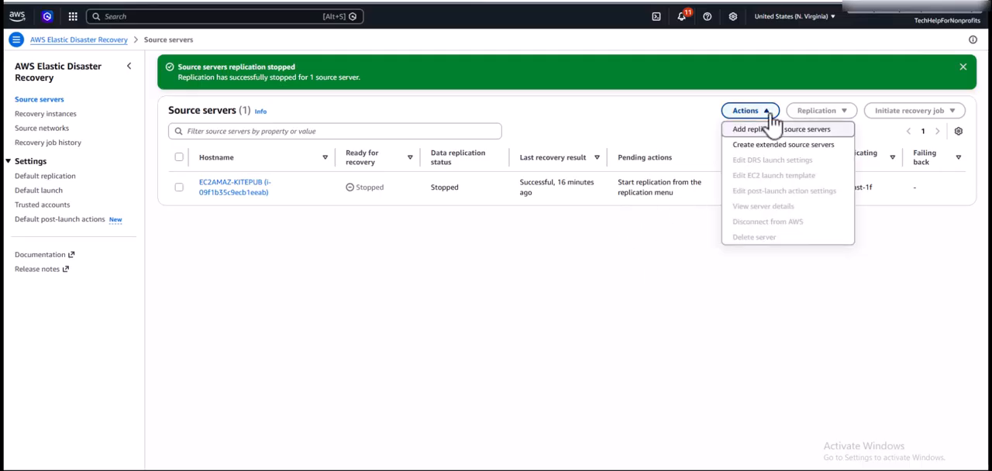
left_click(683, 142)
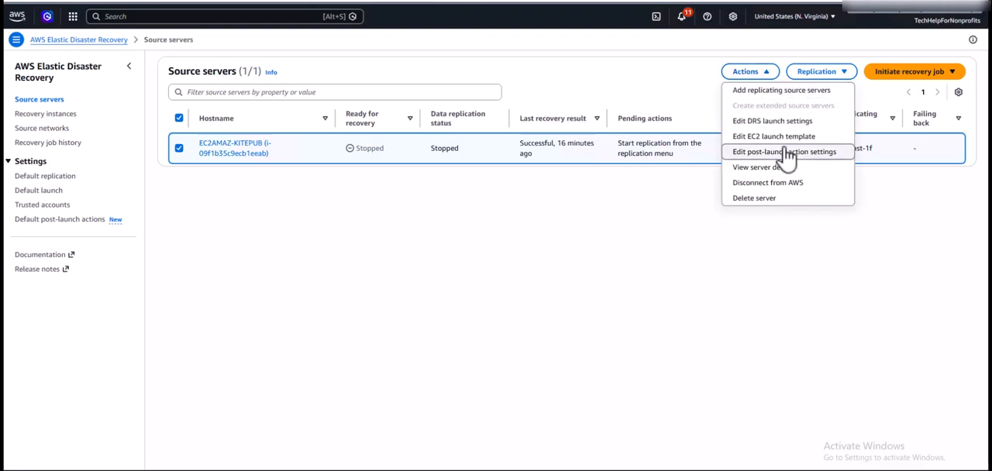
left_click(778, 186)
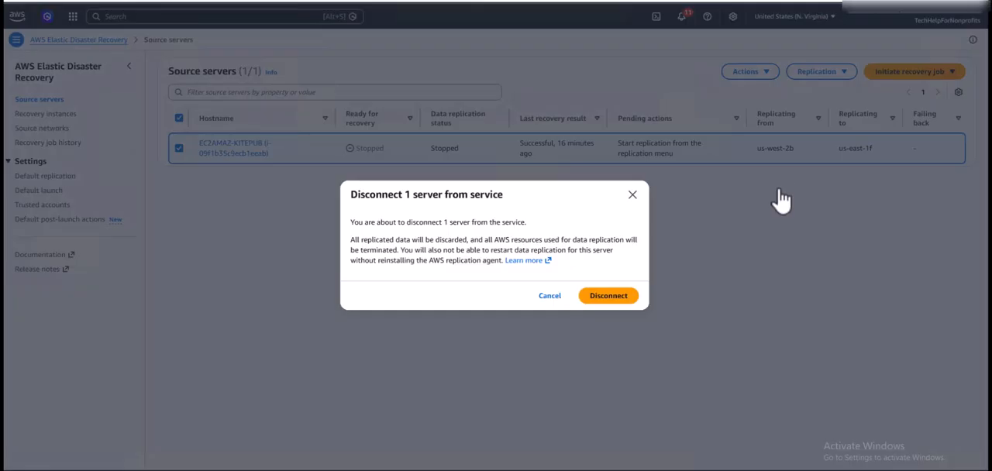
left_click(609, 298)
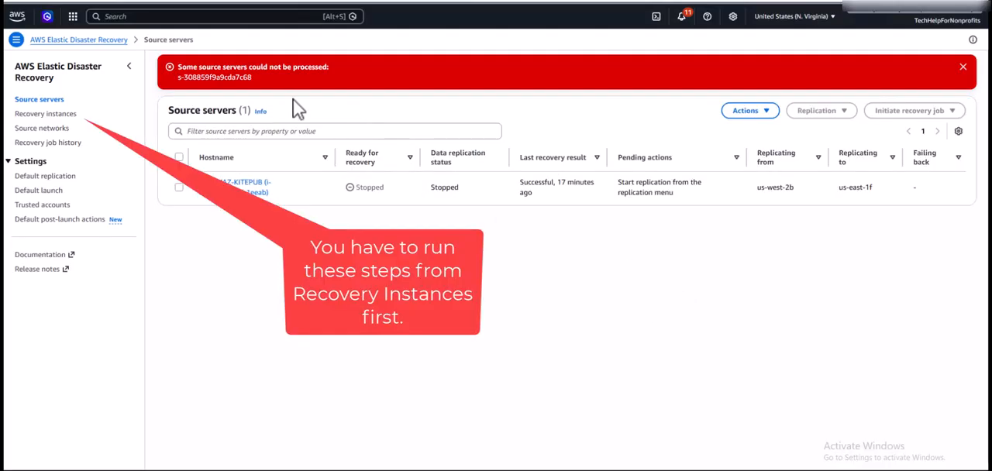
left_click(962, 67)
In the recovery instances list, disconnect the recovery instance launched from EC2AMAZ-KITEPUB from AWS.
left_click(179, 148)
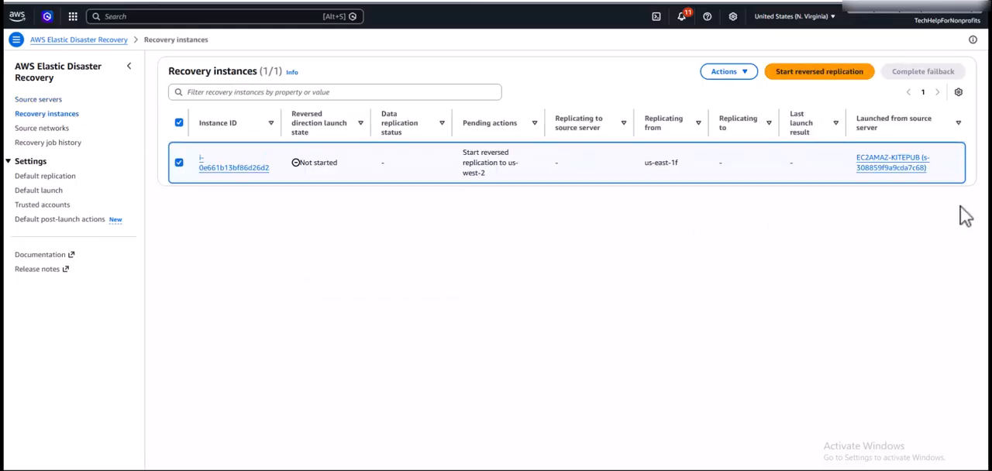
left_click(746, 75)
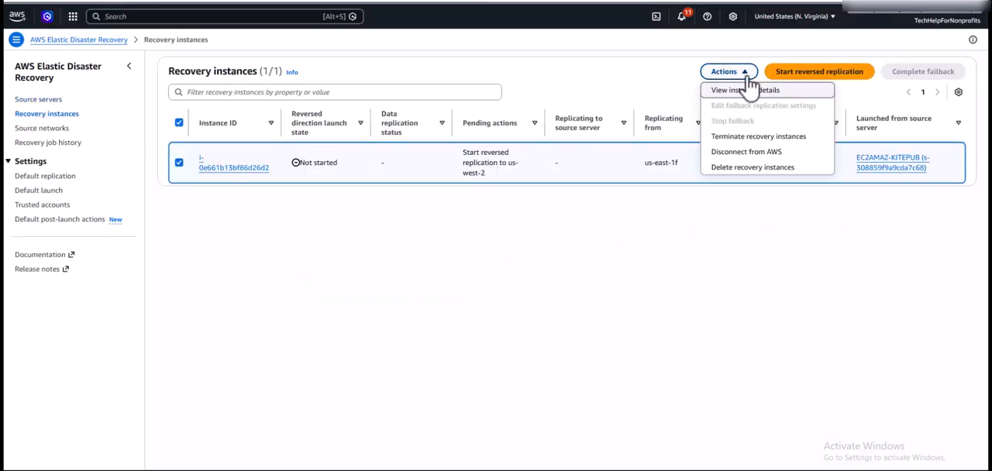
left_click(746, 152)
left_click(618, 301)
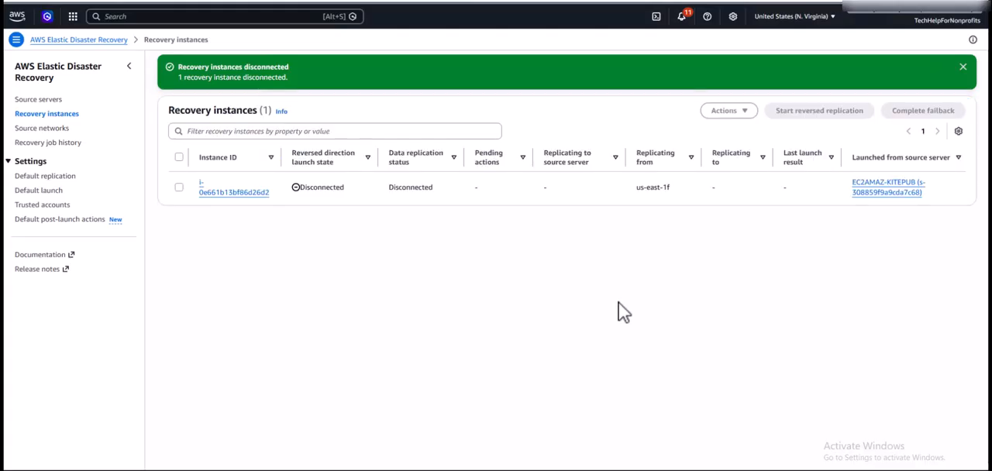
left_click(963, 67)
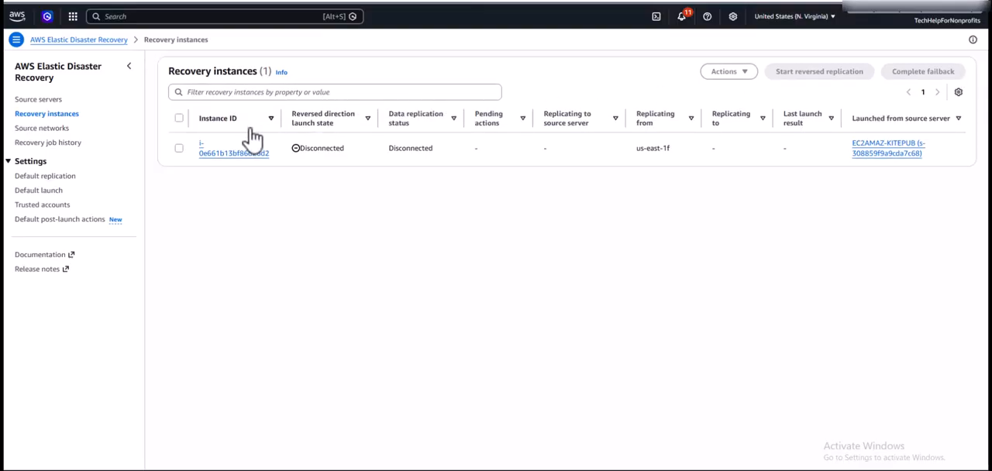
Delete the disconnected EC2AMAZ-KITEPUB recovery instance from Elastic Disaster Recovery.
left_click(180, 148)
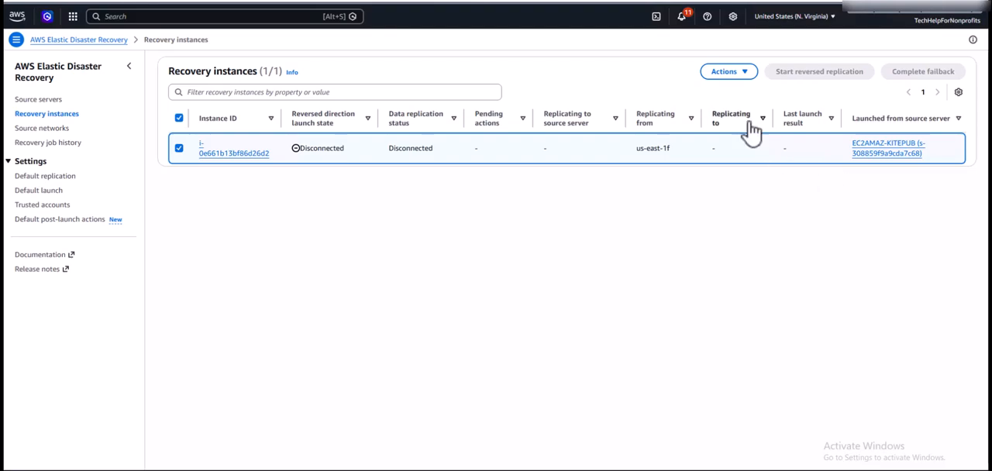
left_click(748, 74)
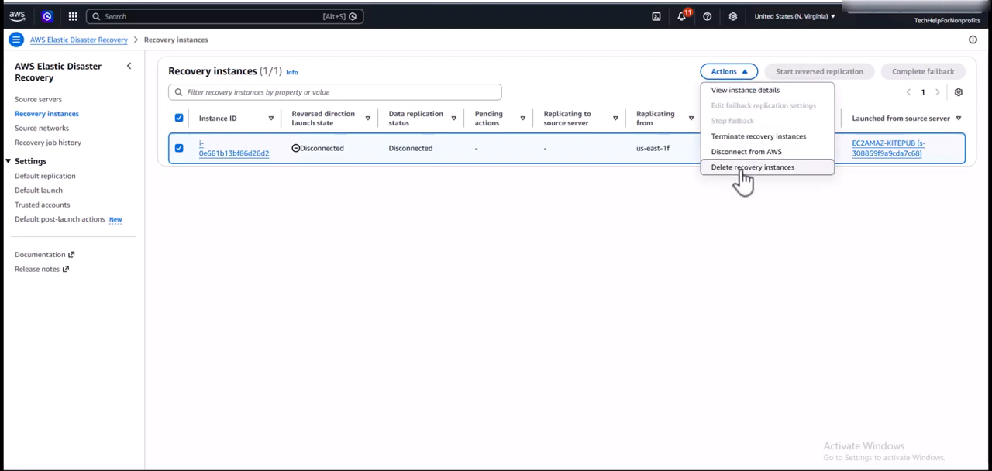
left_click(740, 170)
left_click(609, 292)
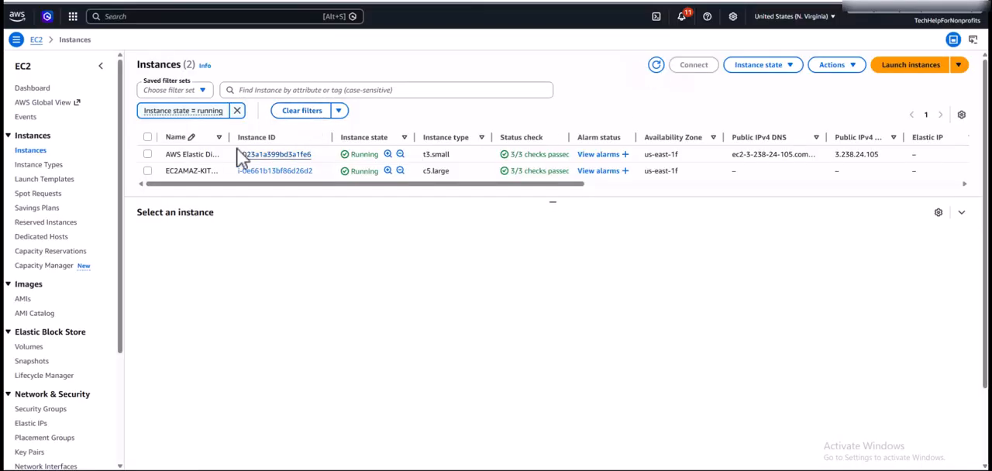
Refresh the EC2 instances in N. Virginia and terminate the EC2AMAZ-KITEPUB instance with the Skip OS shutdown option.
left_click(656, 66)
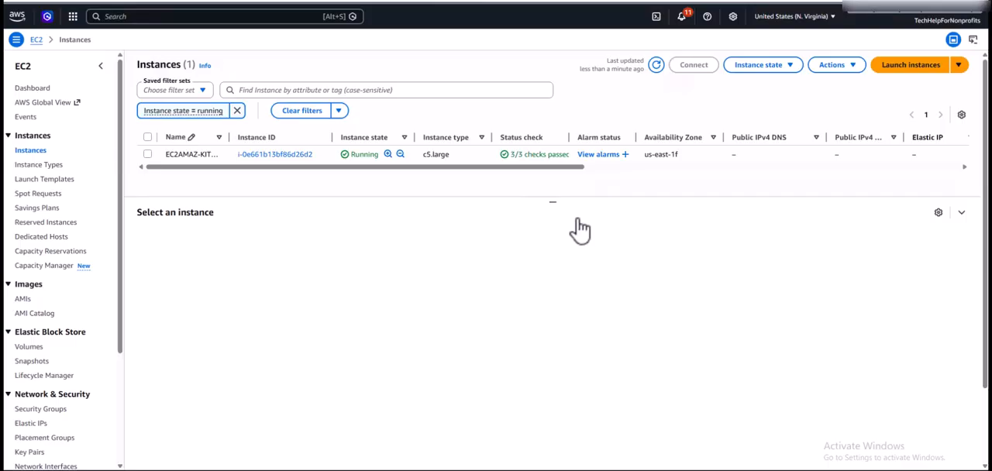
left_click(147, 154)
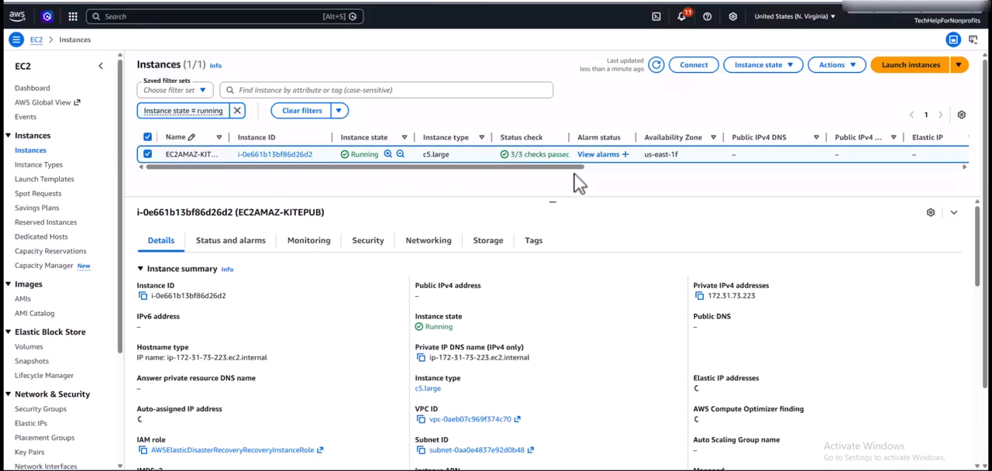
left_click(781, 66)
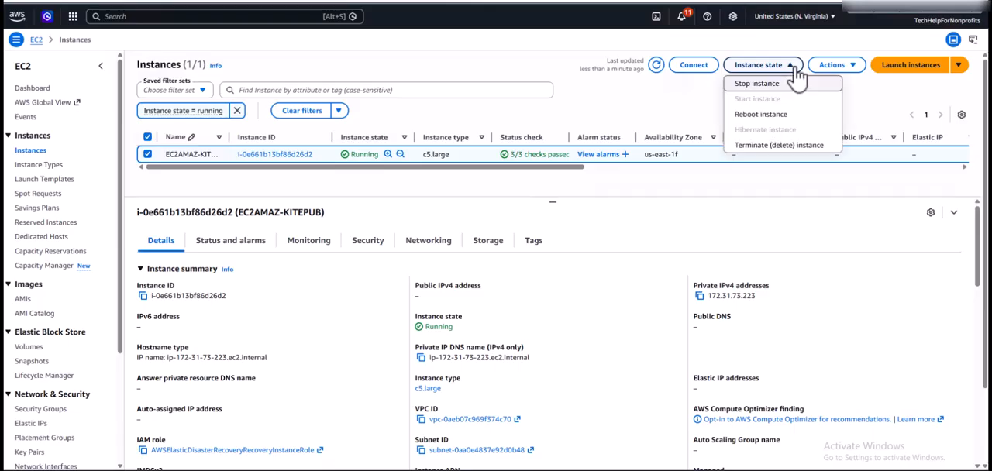
left_click(781, 146)
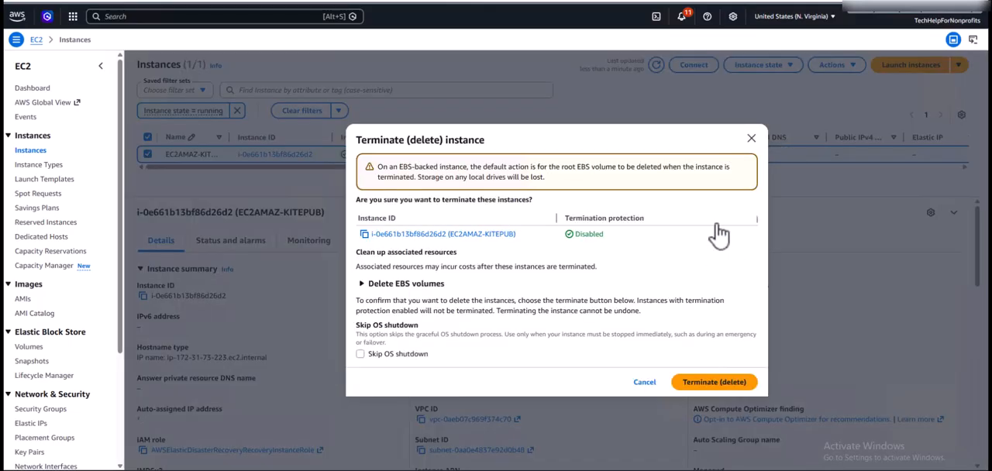
left_click(361, 354)
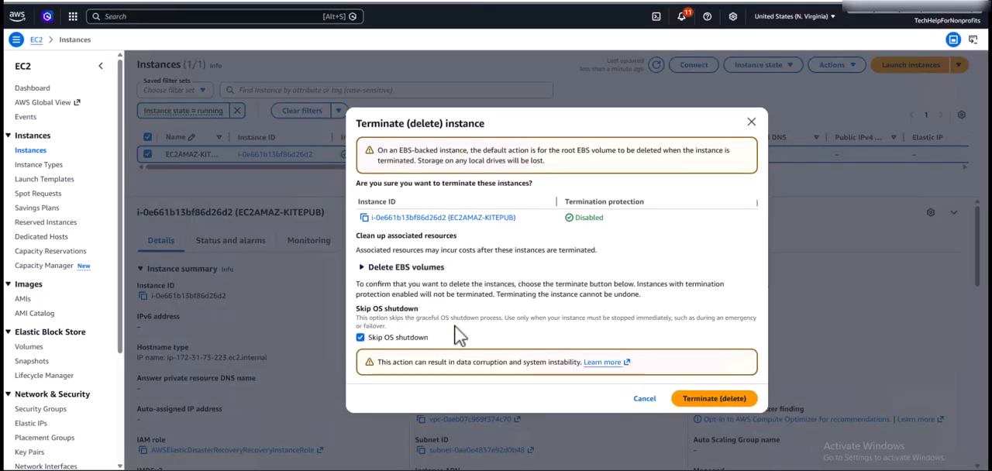
left_click(721, 401)
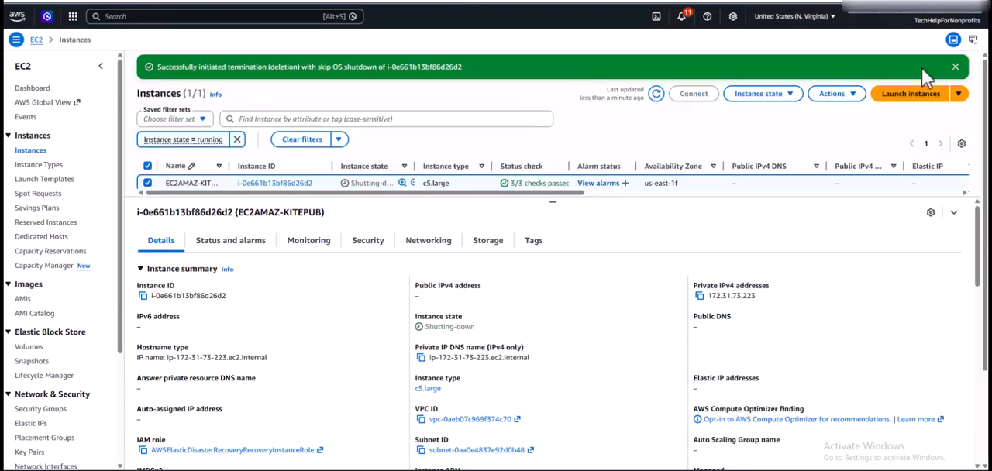
left_click(955, 67)
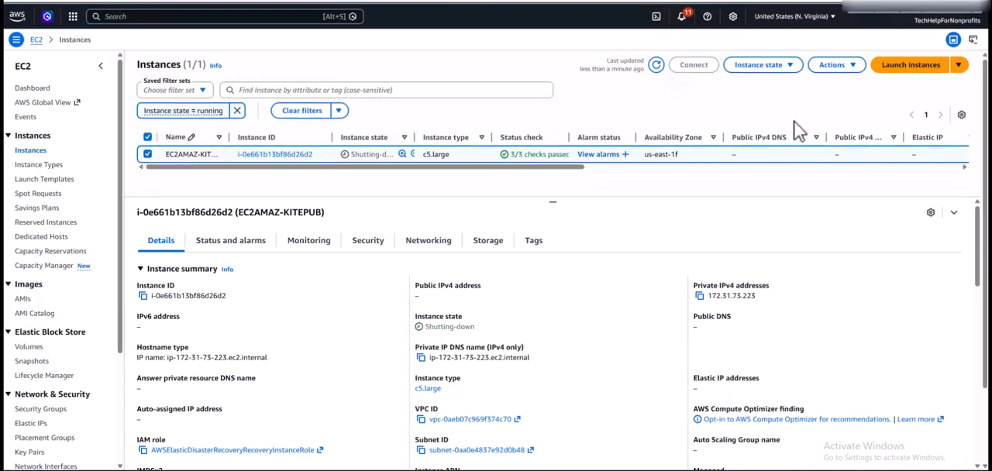
Switch back to Elastic Disaster Recovery and check the source servers and recovery instances lists.
left_click(558, 1)
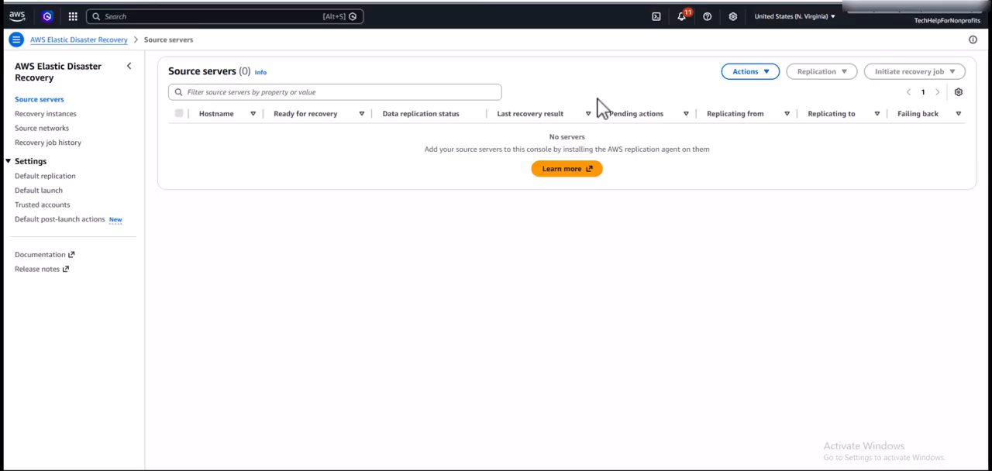
left_click(46, 114)
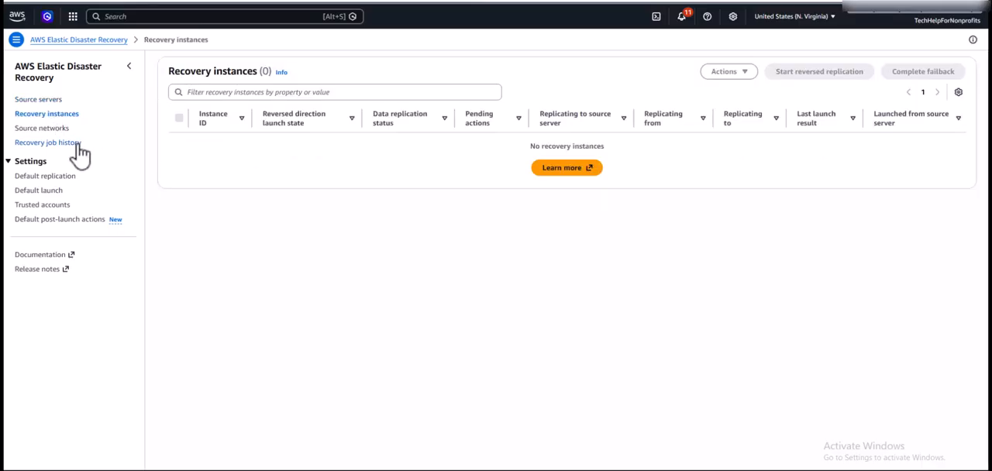